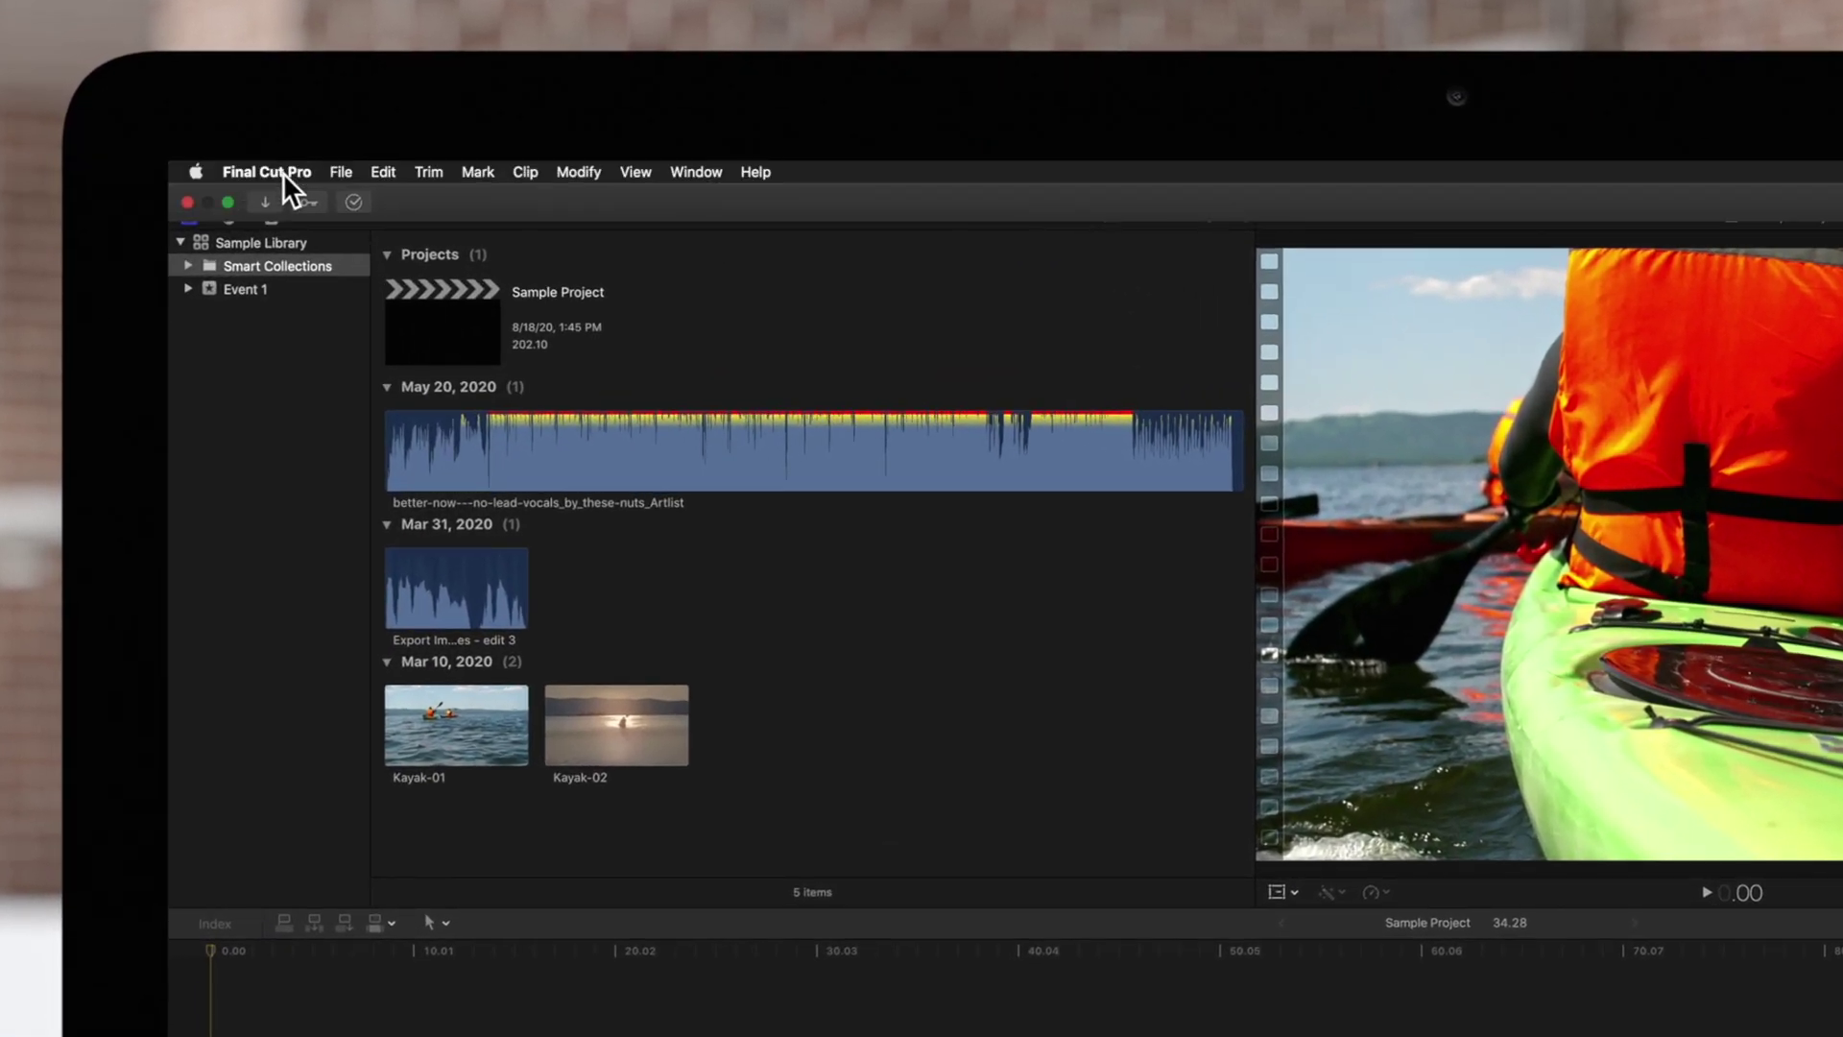
Open Final Cut Pro's Preferences window on its Editing settings.
click(272, 168)
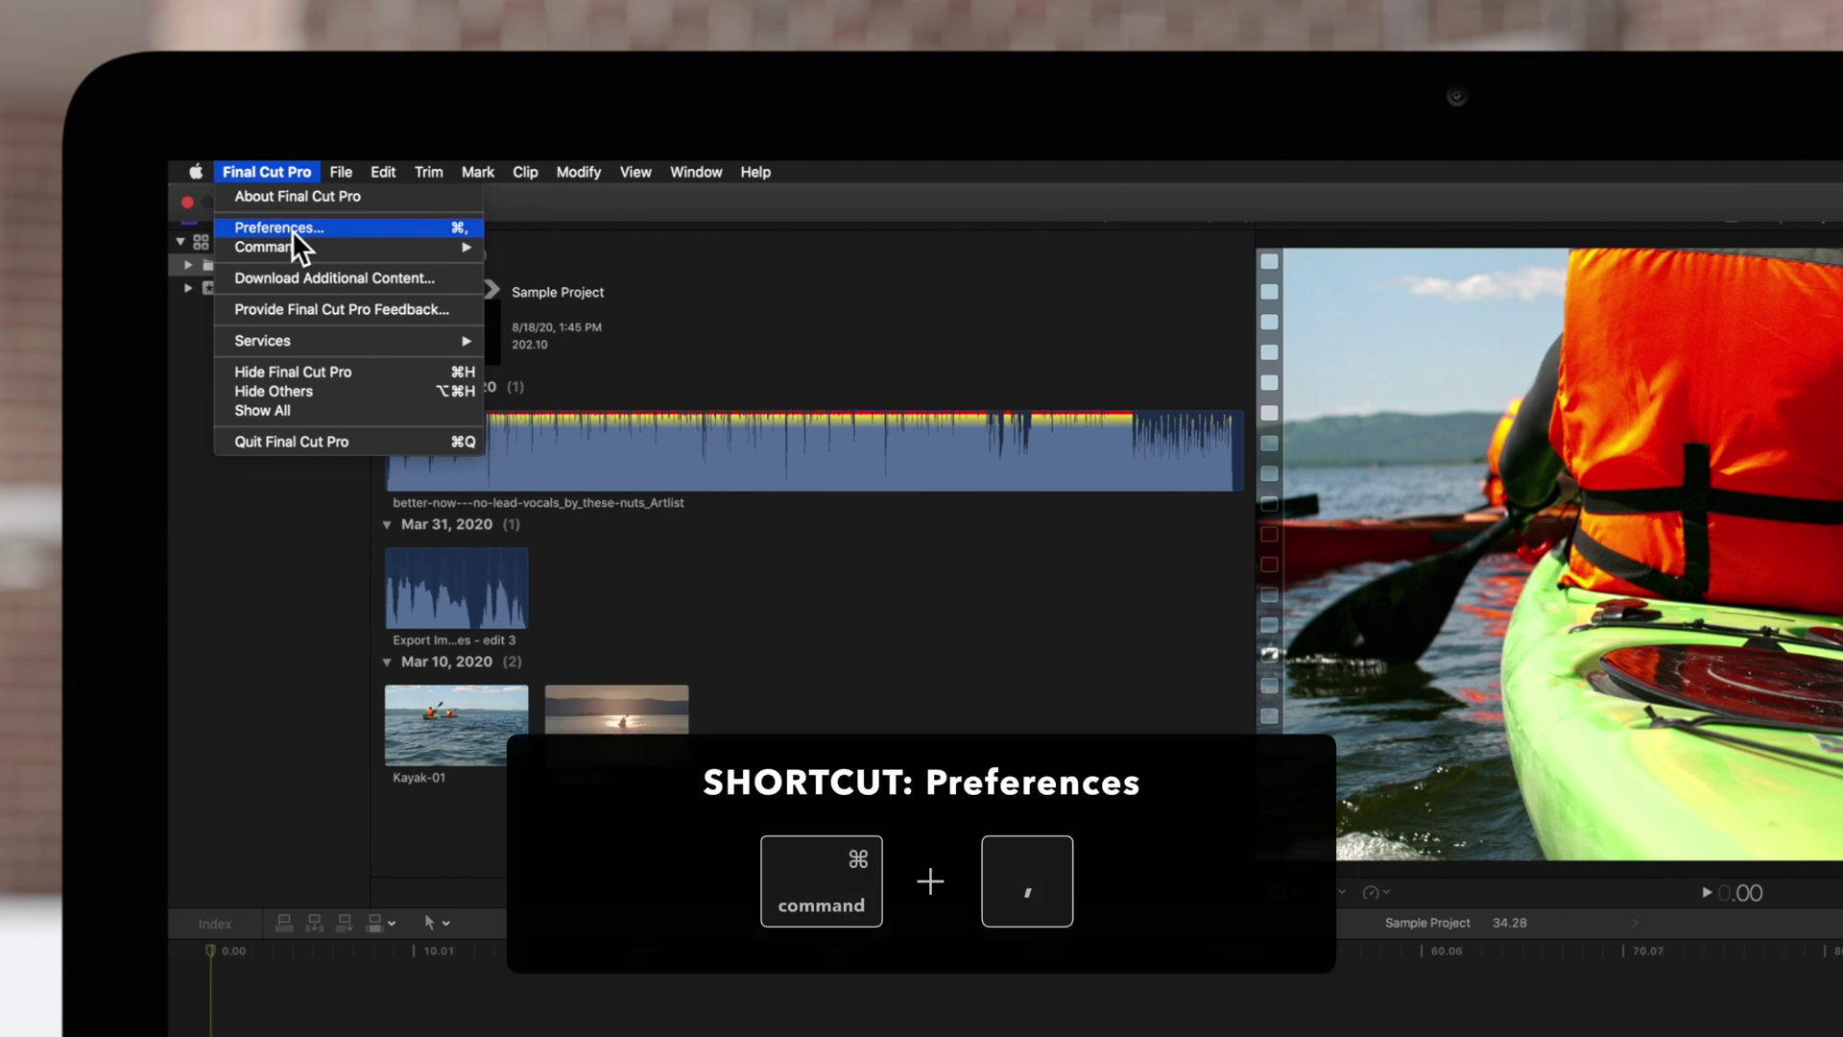
click(291, 228)
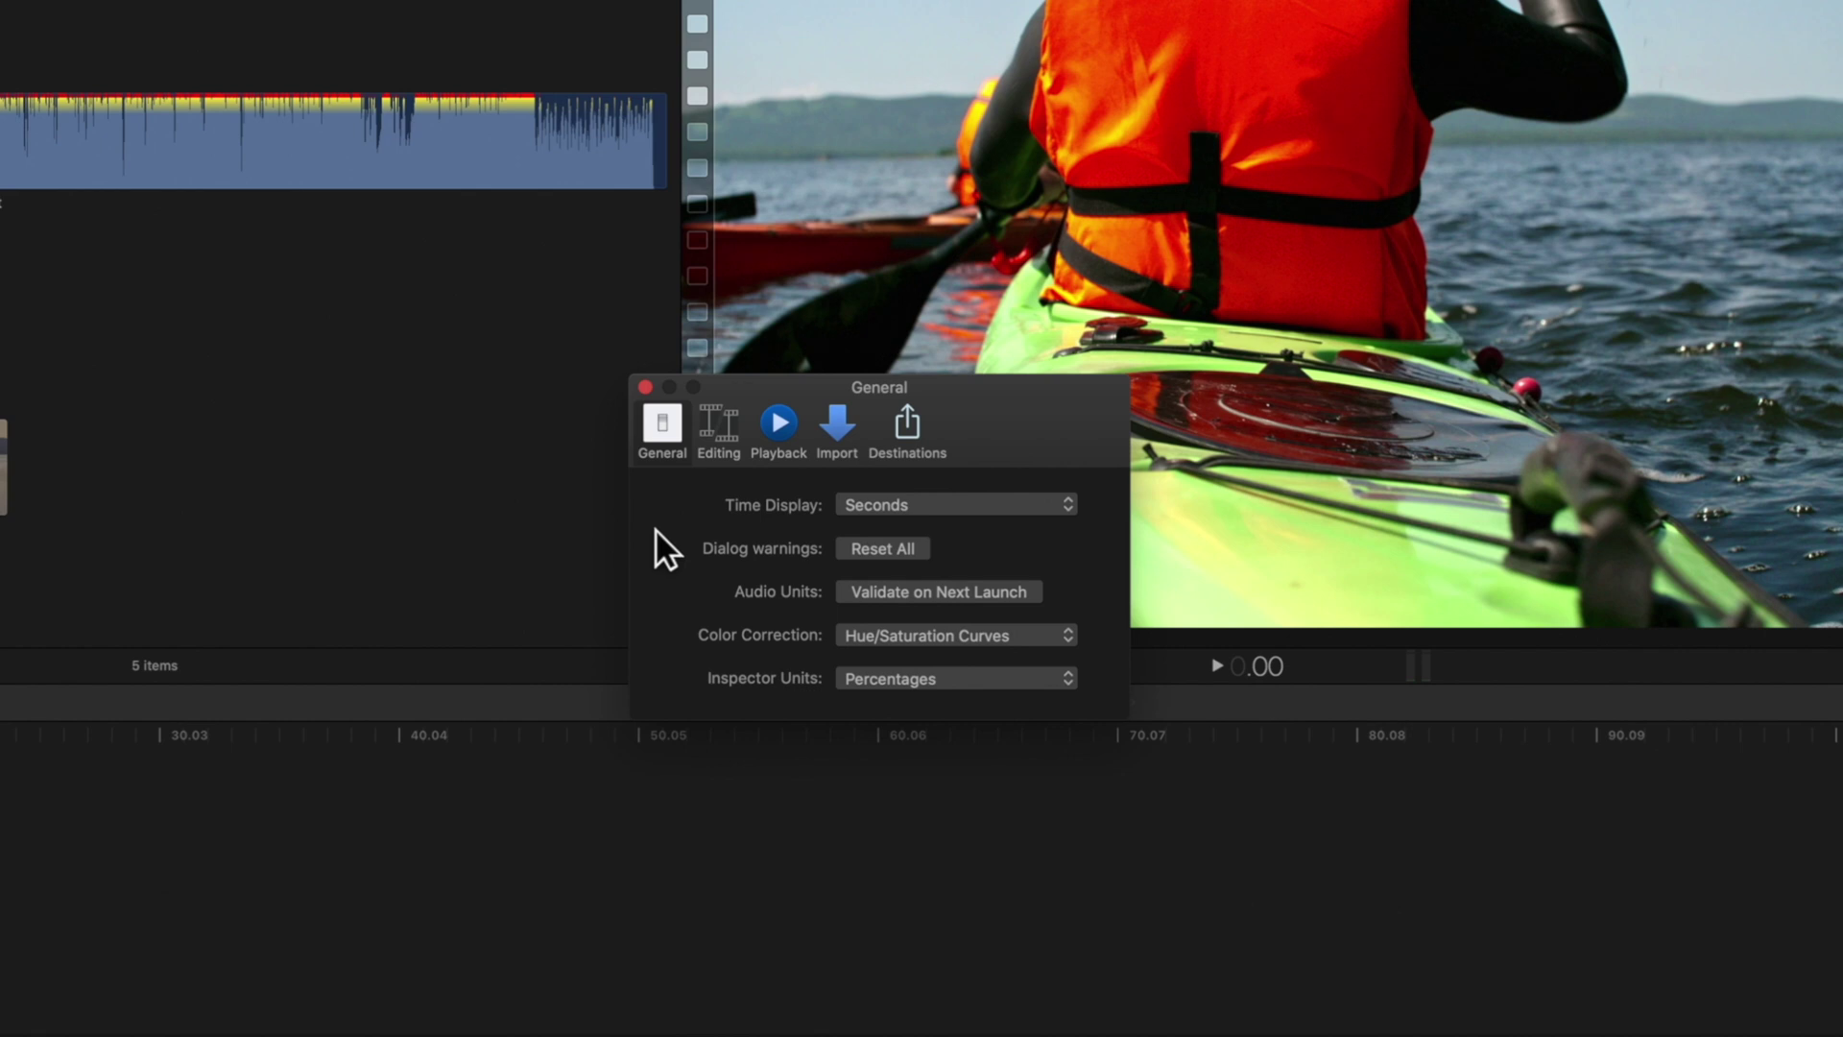
click(725, 437)
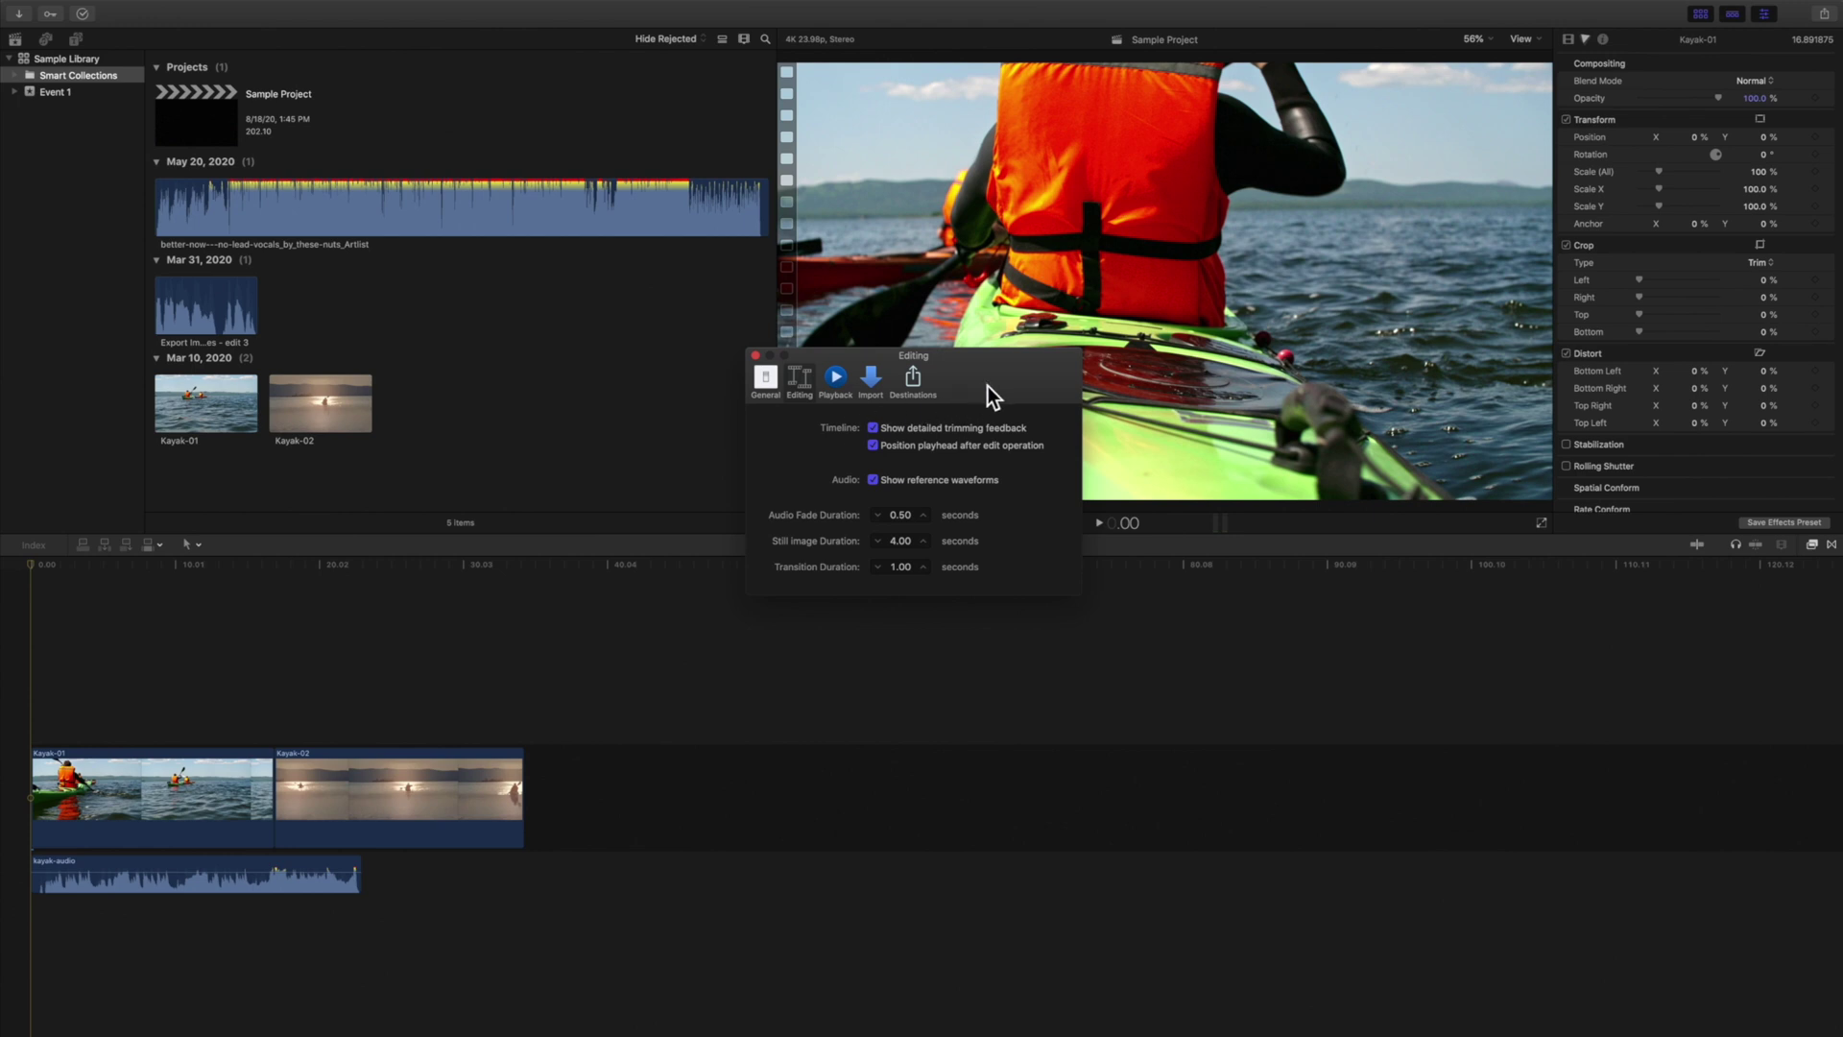
Move the Preferences window up and left so the kayak timeline is visible.
drag(988, 385, 638, 274)
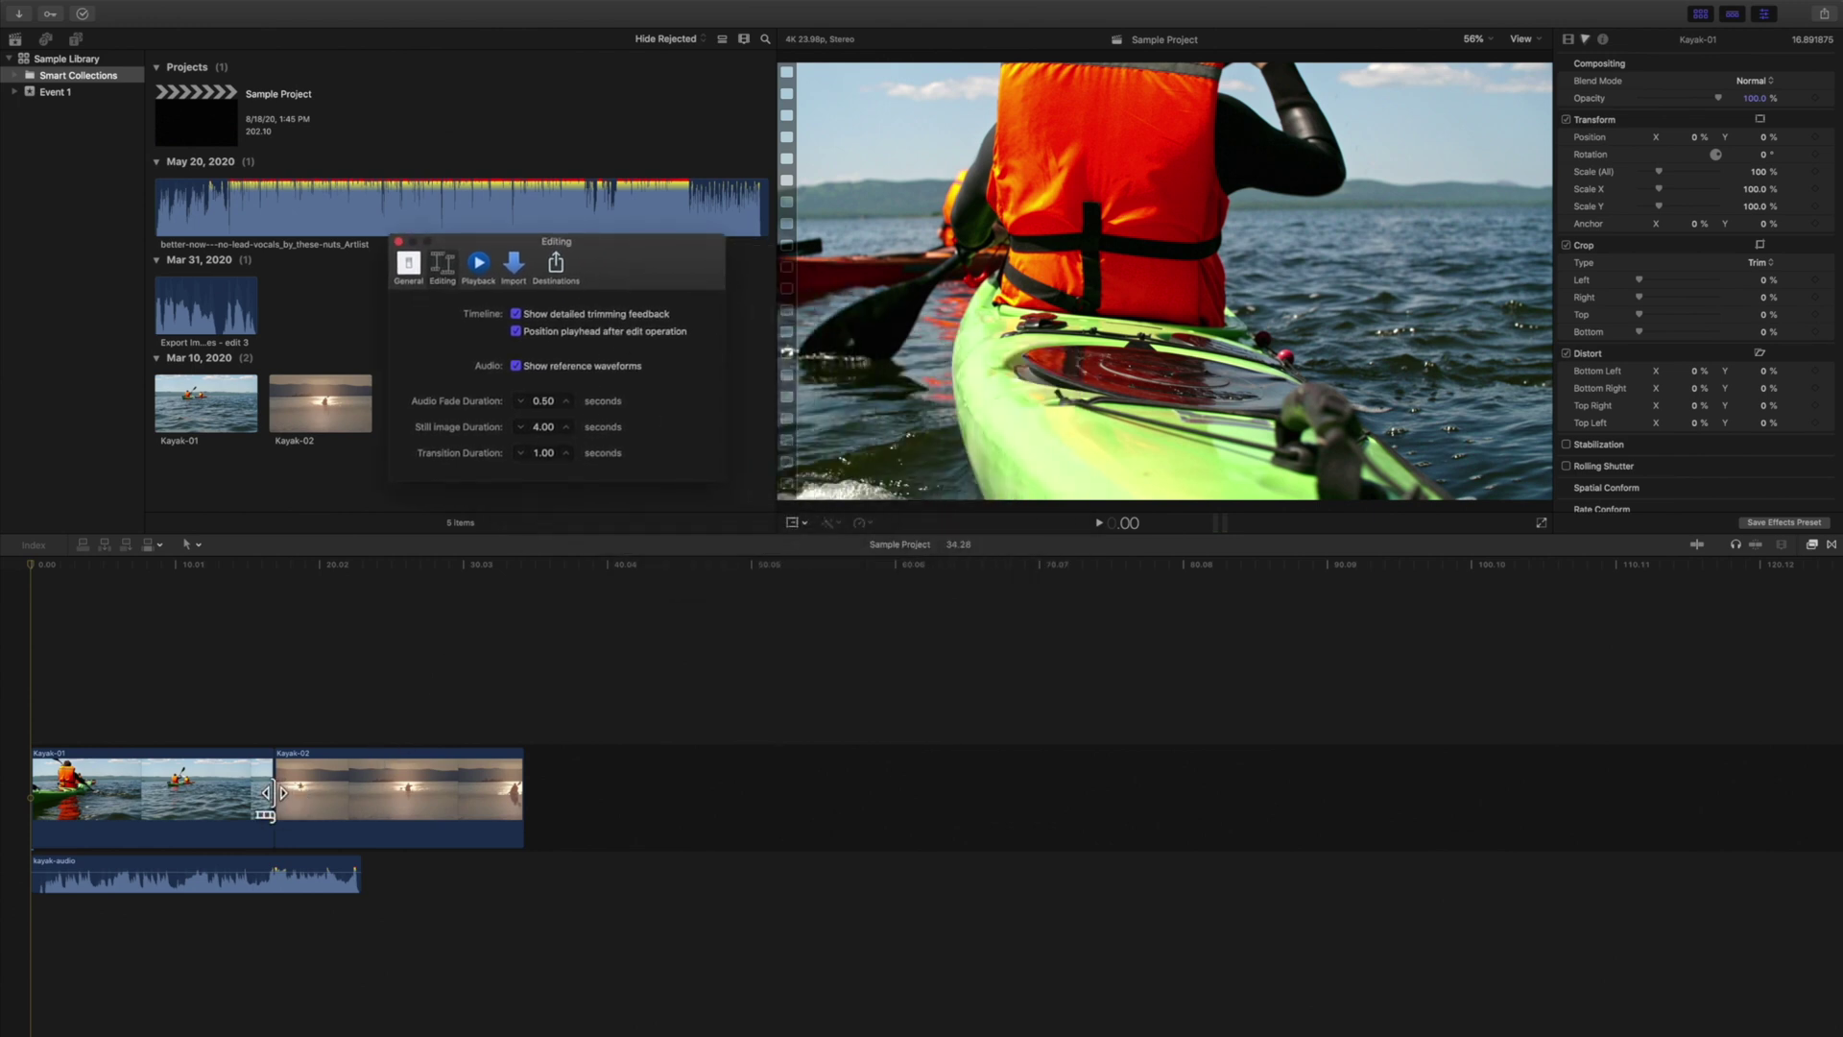
Roll the Kayak-01/Kayak-02 cut later with the Trim tool so Kayak-01 runs longer.
click(272, 725)
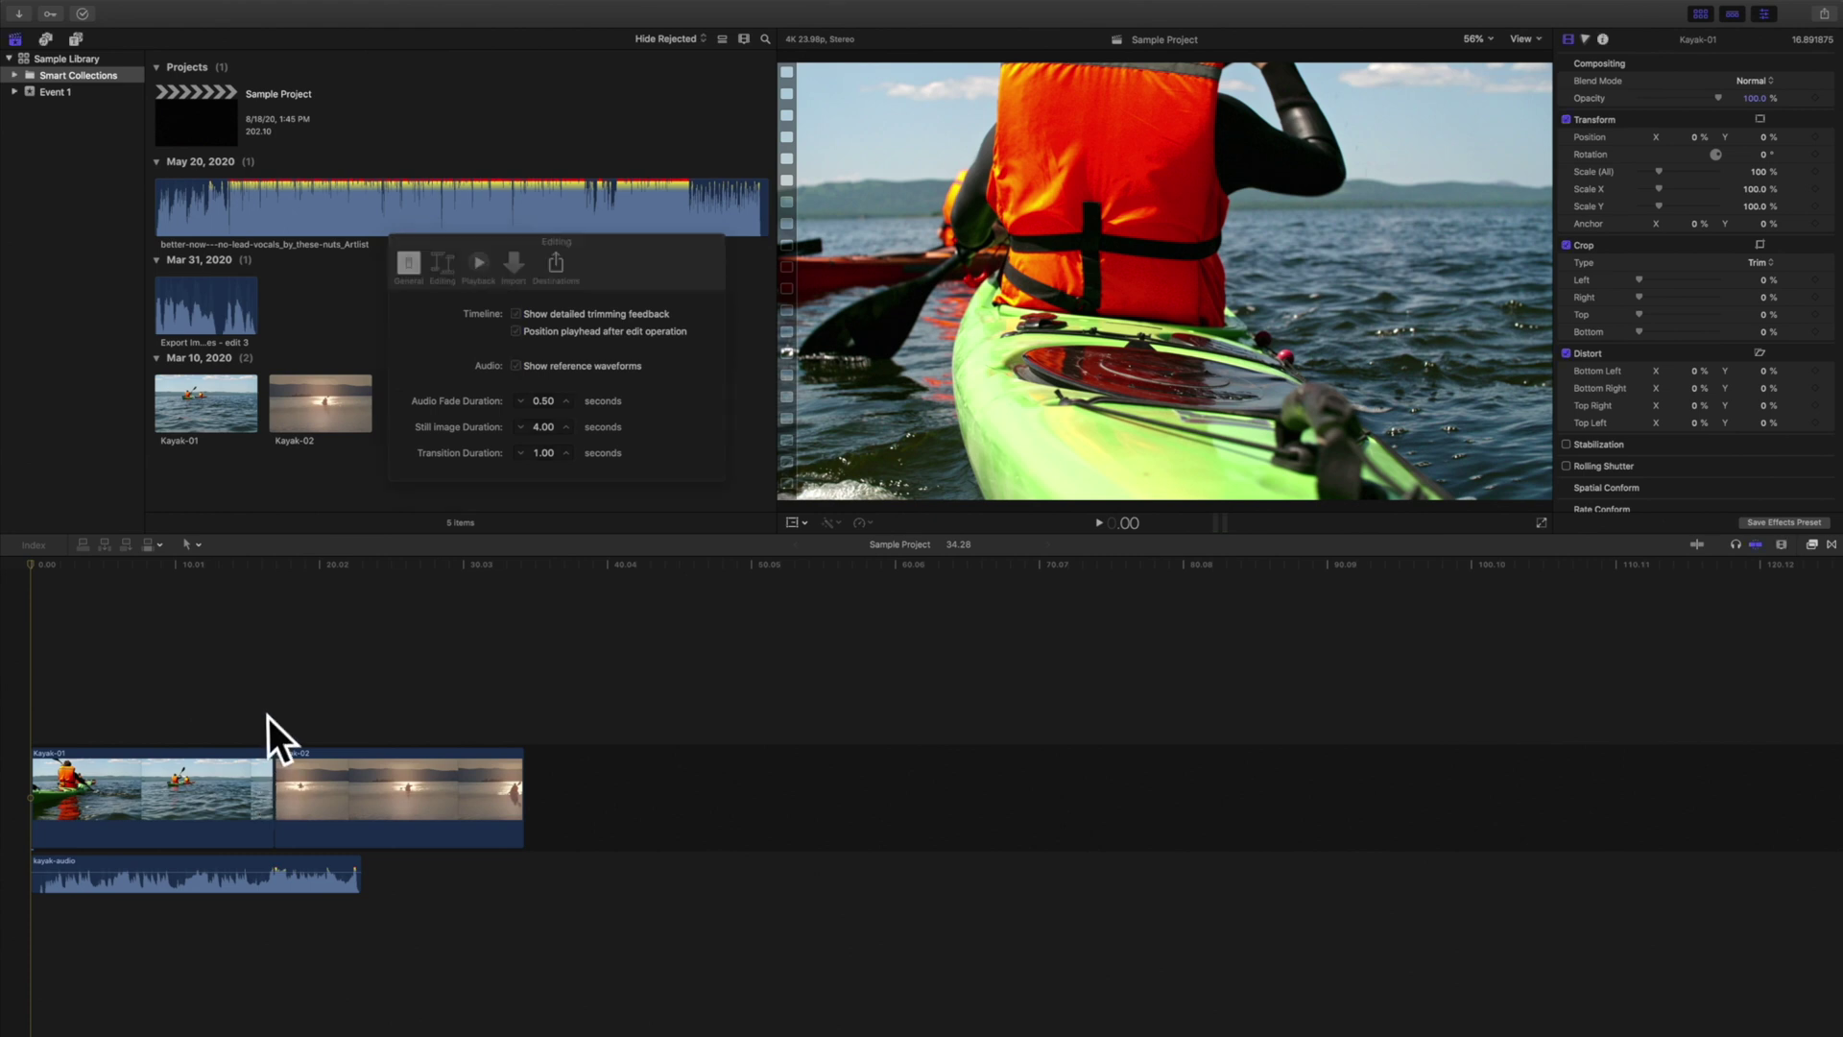
key(t)
click(275, 771)
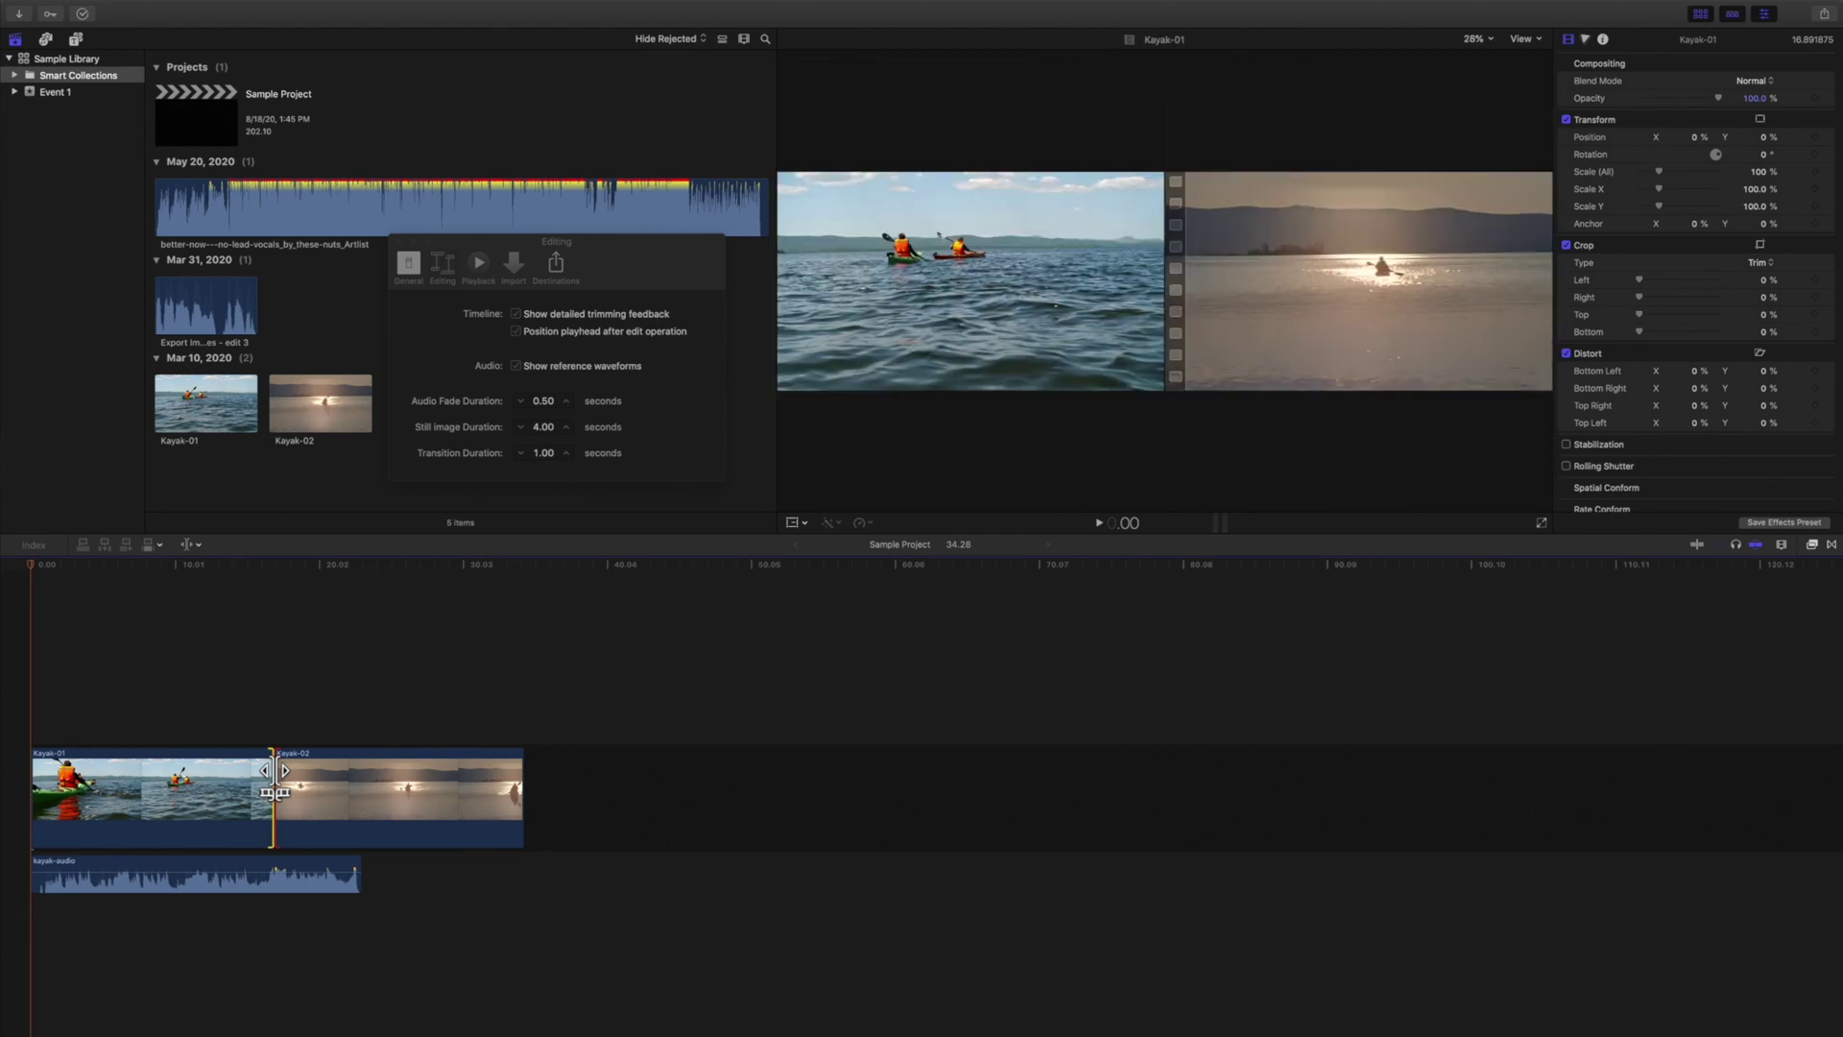
mouse_move(275, 771)
mouse_down()
mouse_move(356, 773)
mouse_move(277, 771)
mouse_up()
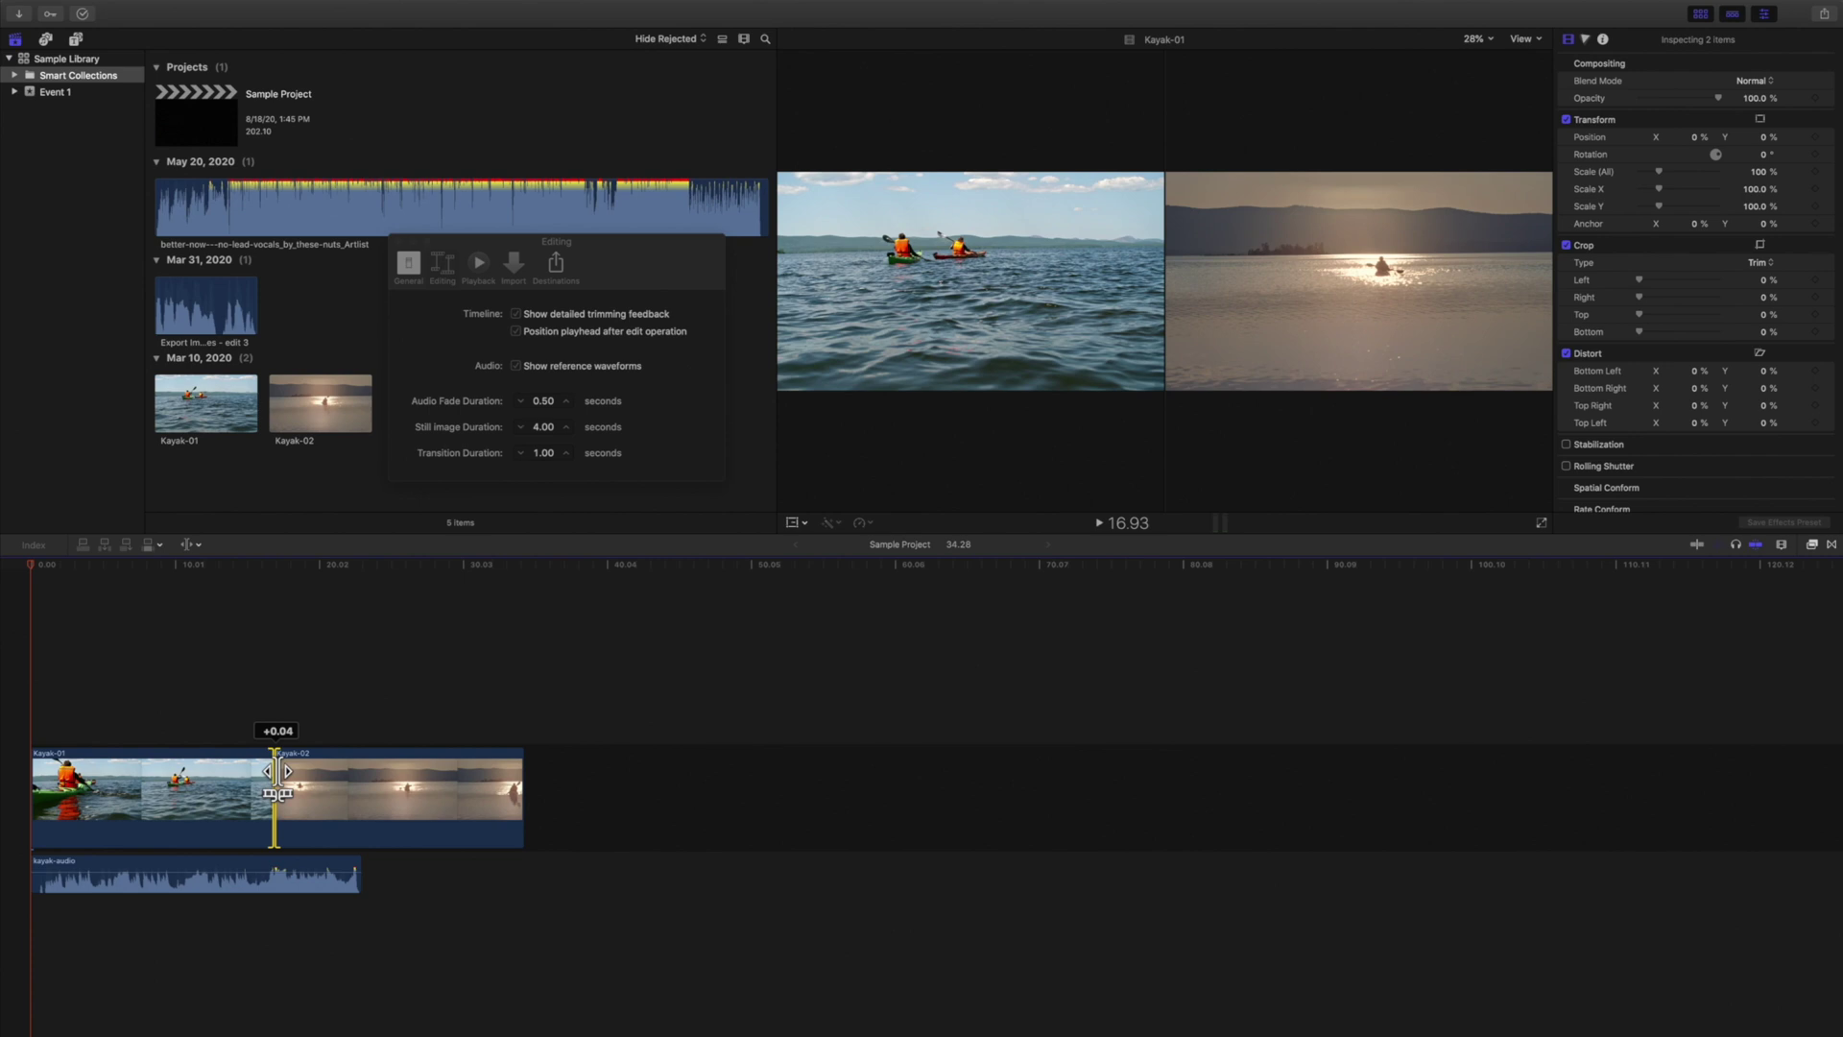
drag(277, 771, 283, 770)
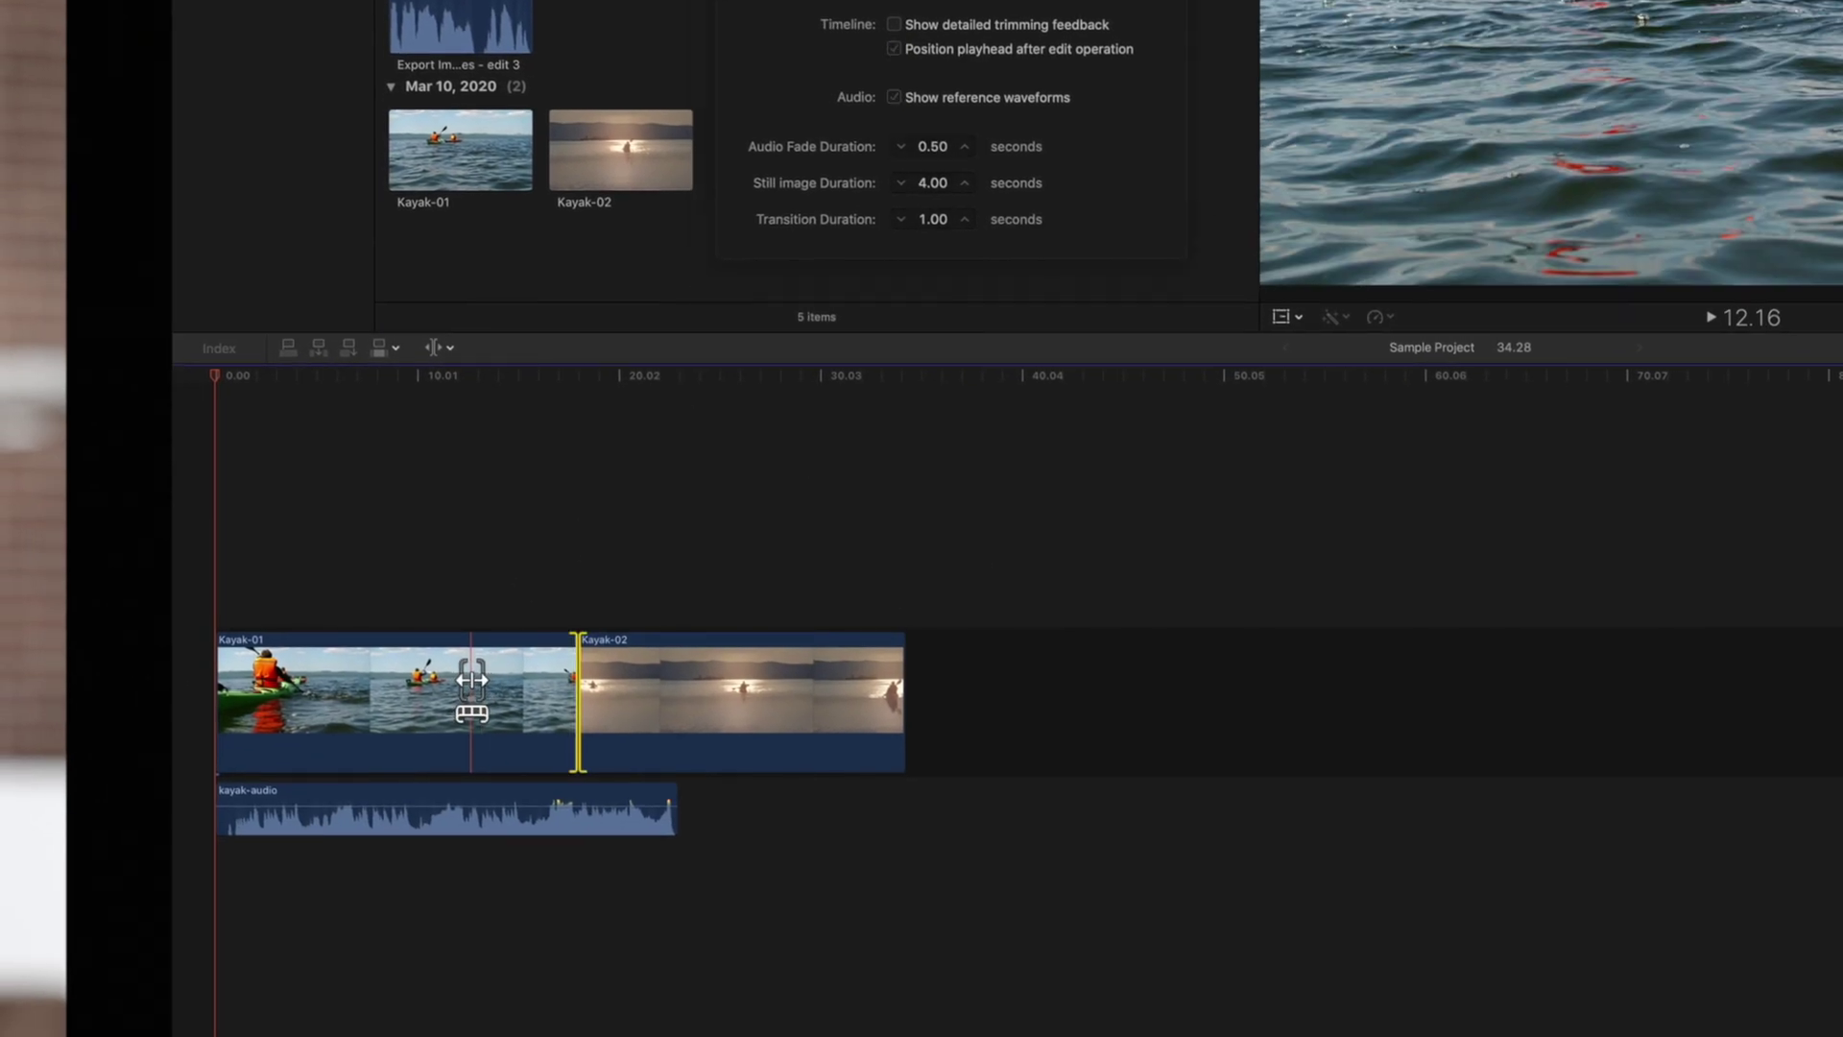
Insert a Kayak-01 freeze frame at about 8 seconds into the timeline.
key(a)
click(470, 676)
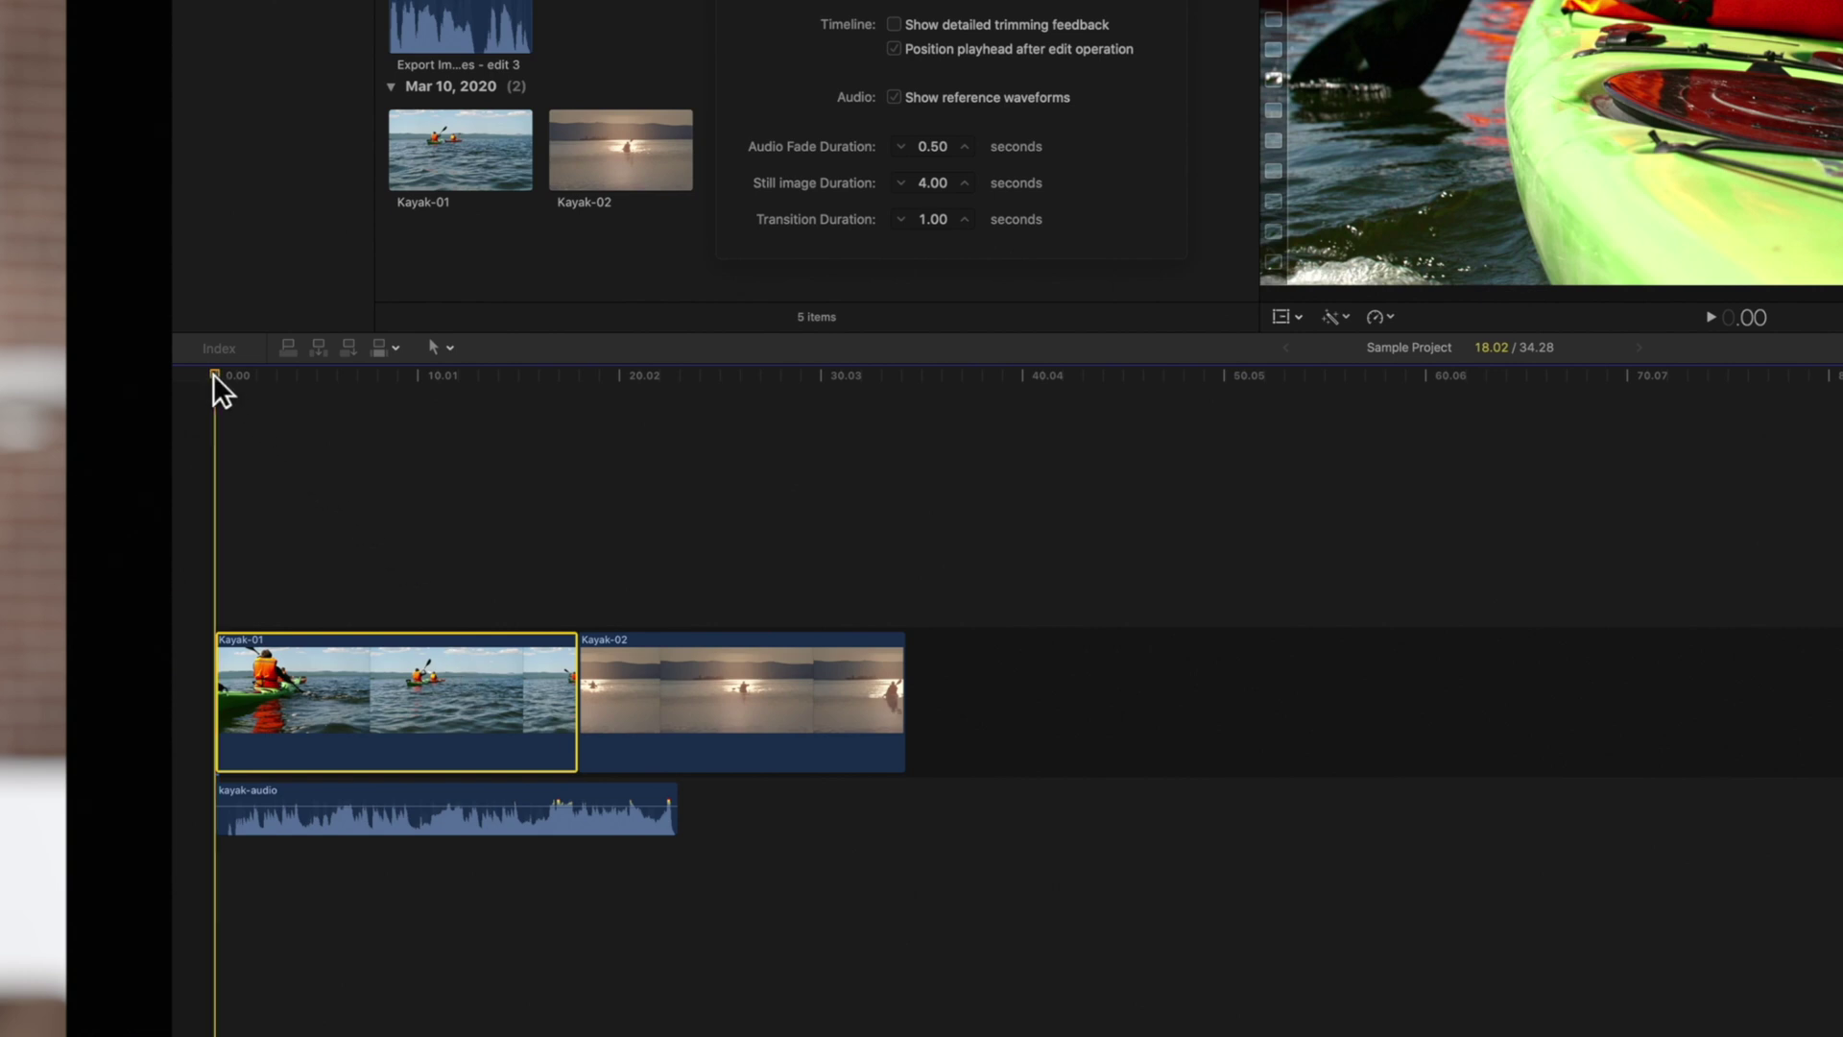
drag(213, 375, 378, 407)
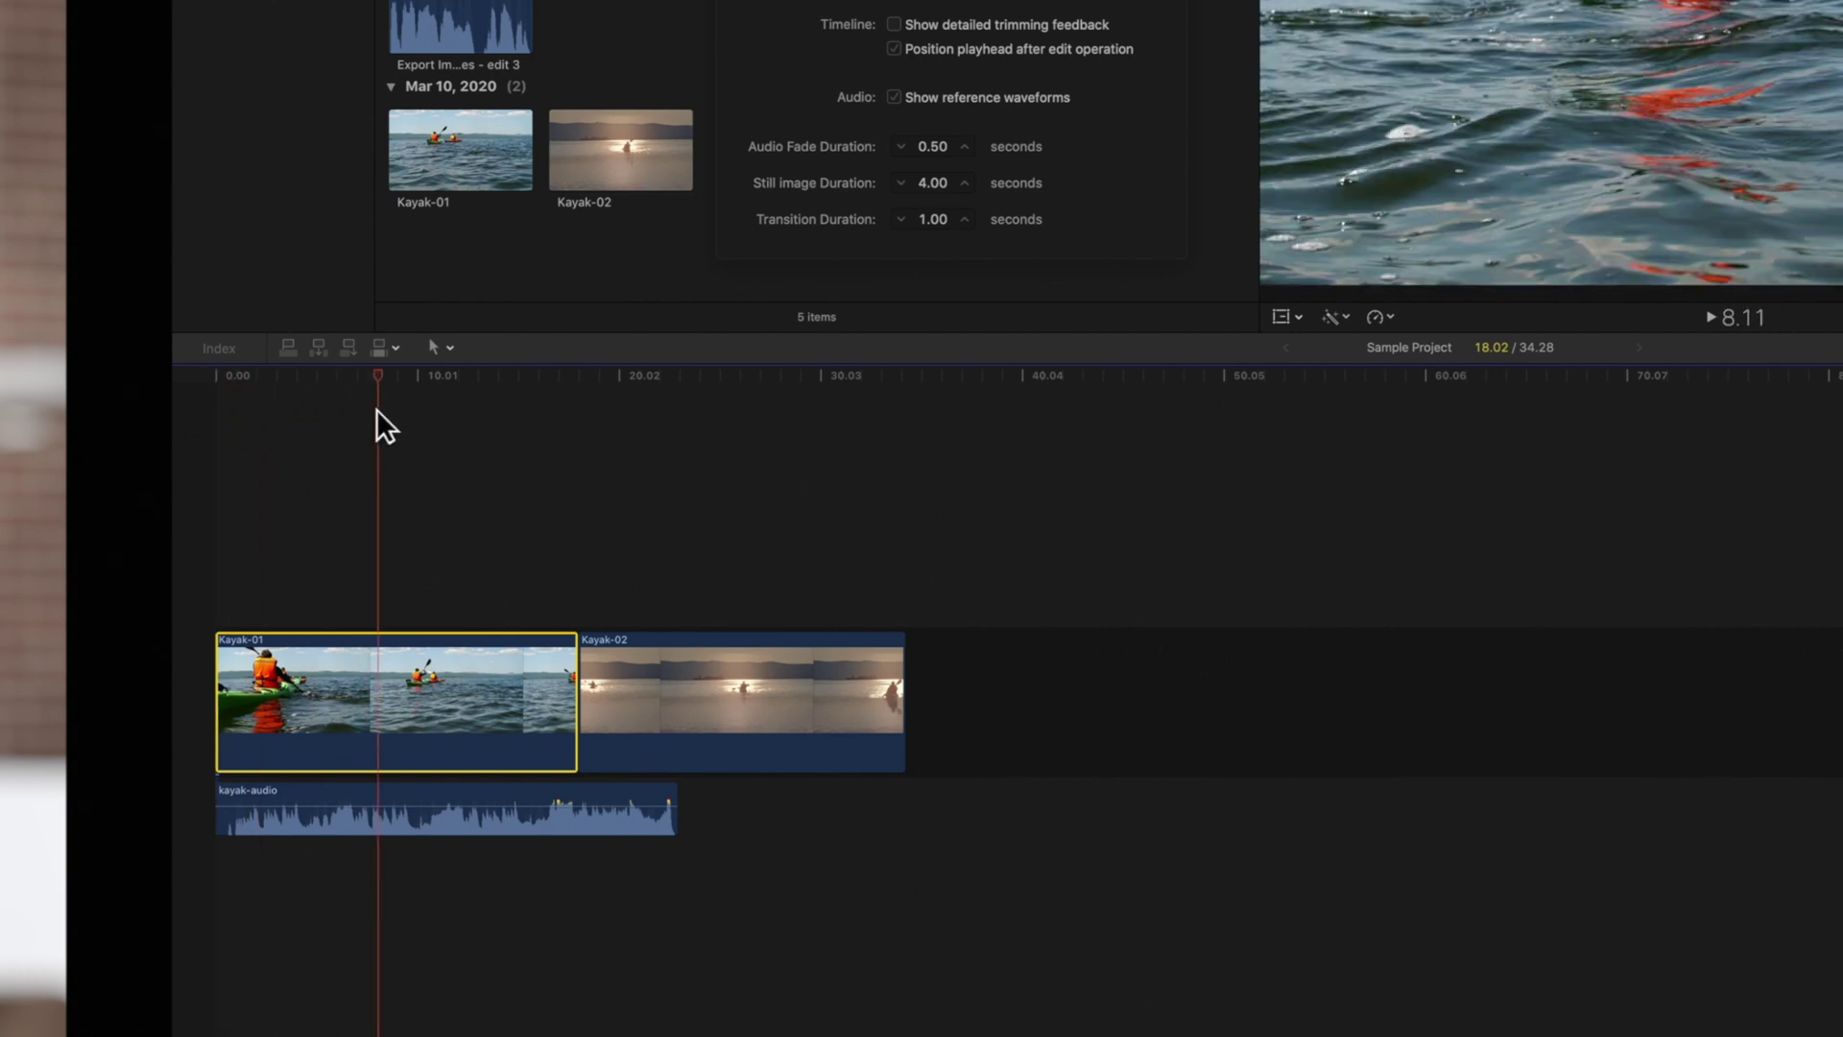
key(alt+f)
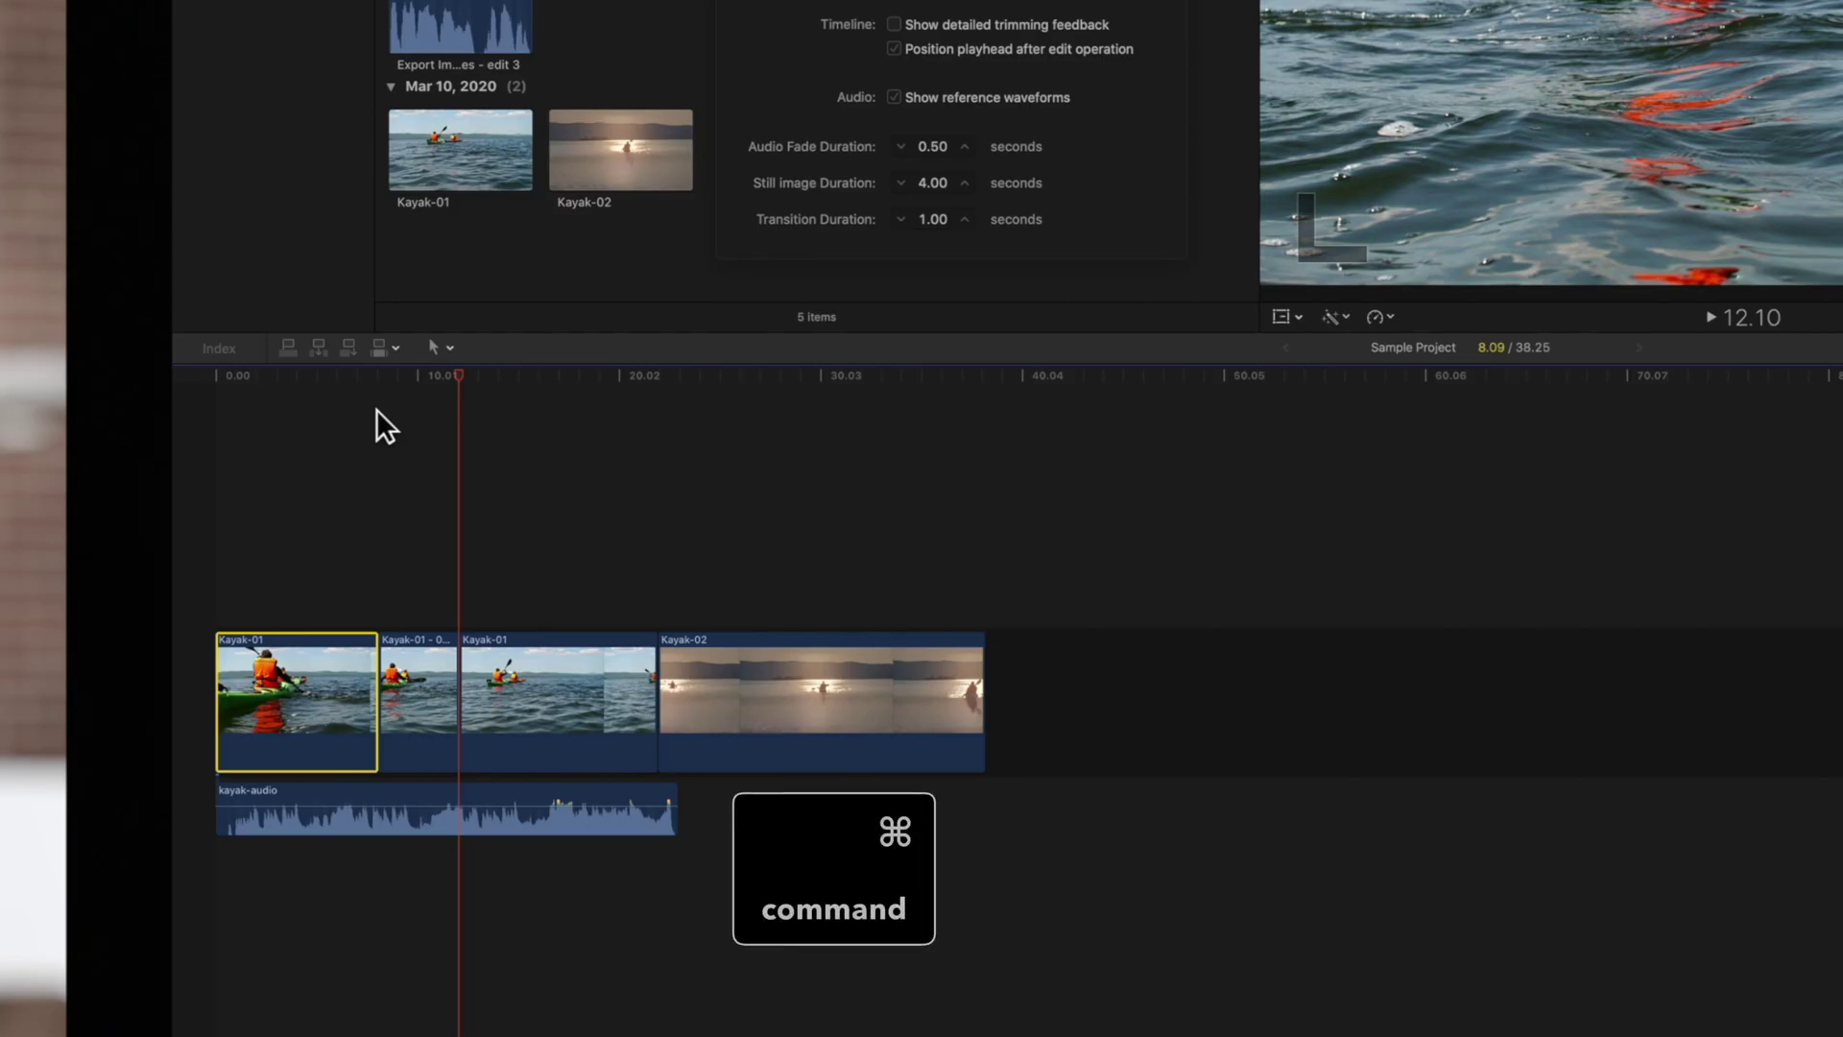
Undo the freeze frame and drop the kayak-audio clip's volume to about -19 dB.
key(super+z)
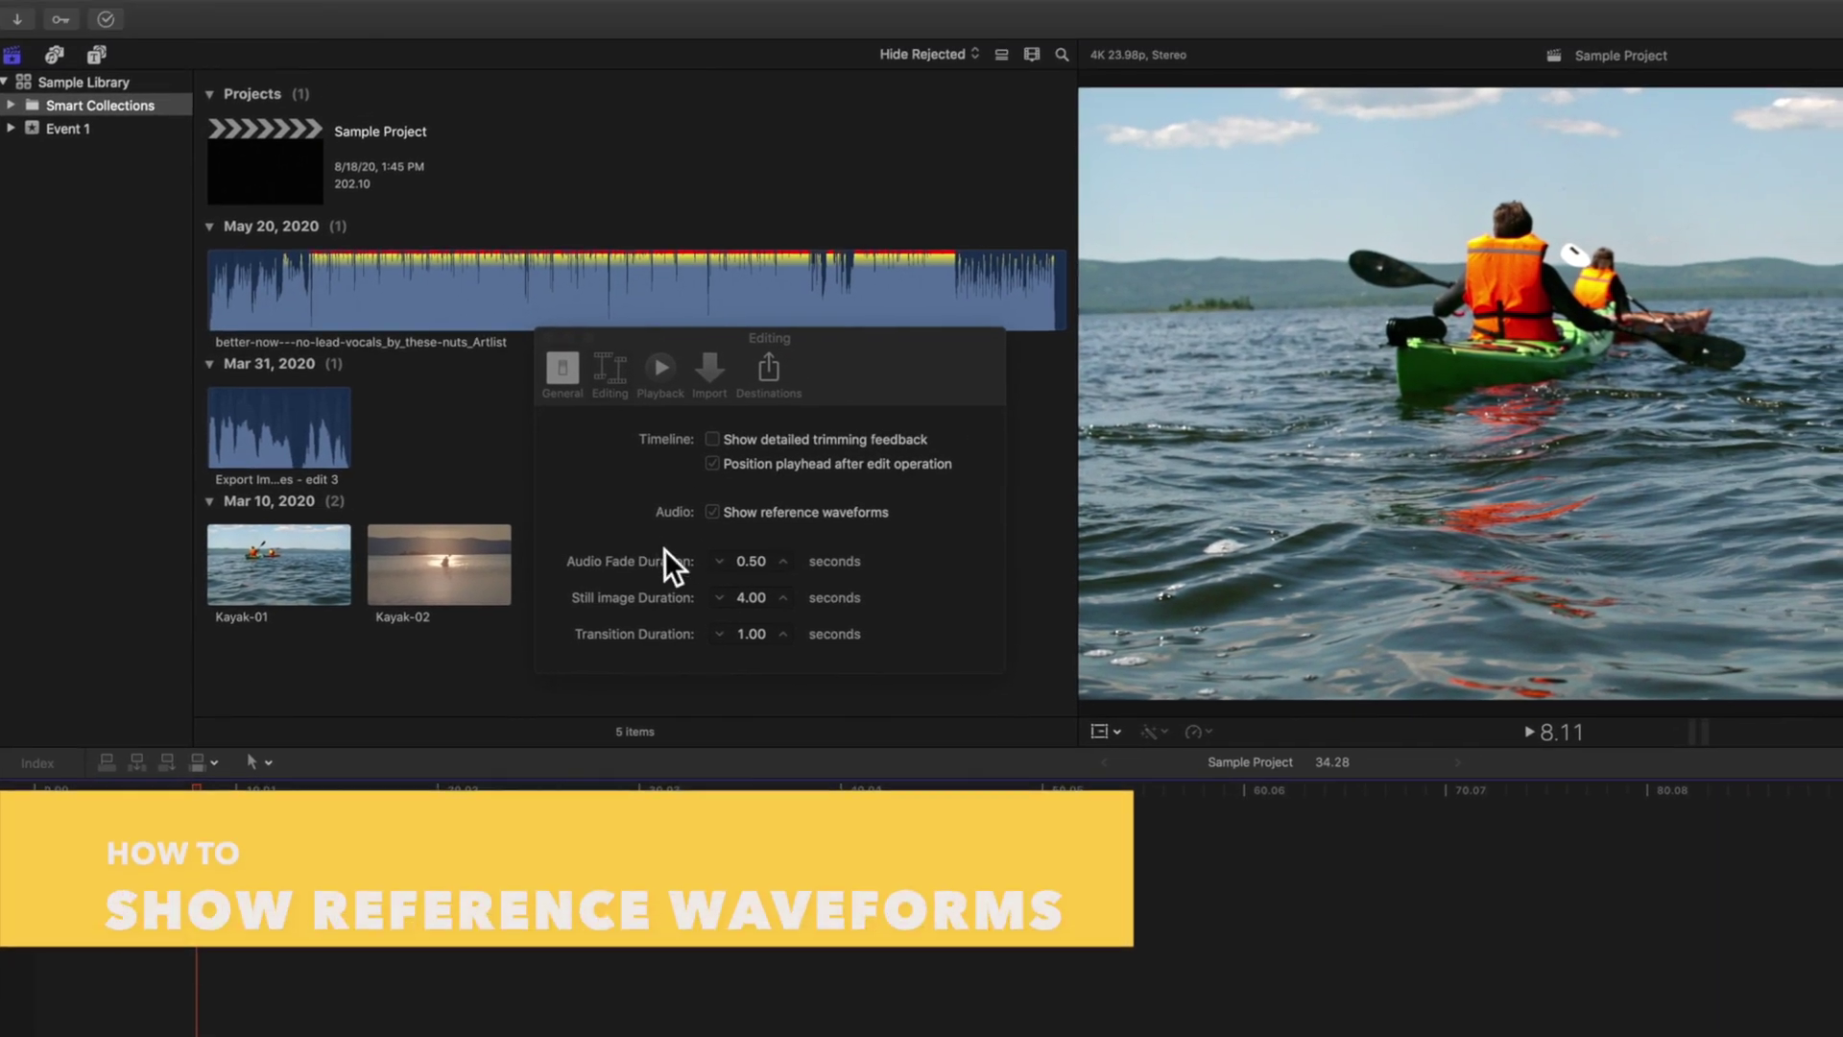
click(665, 548)
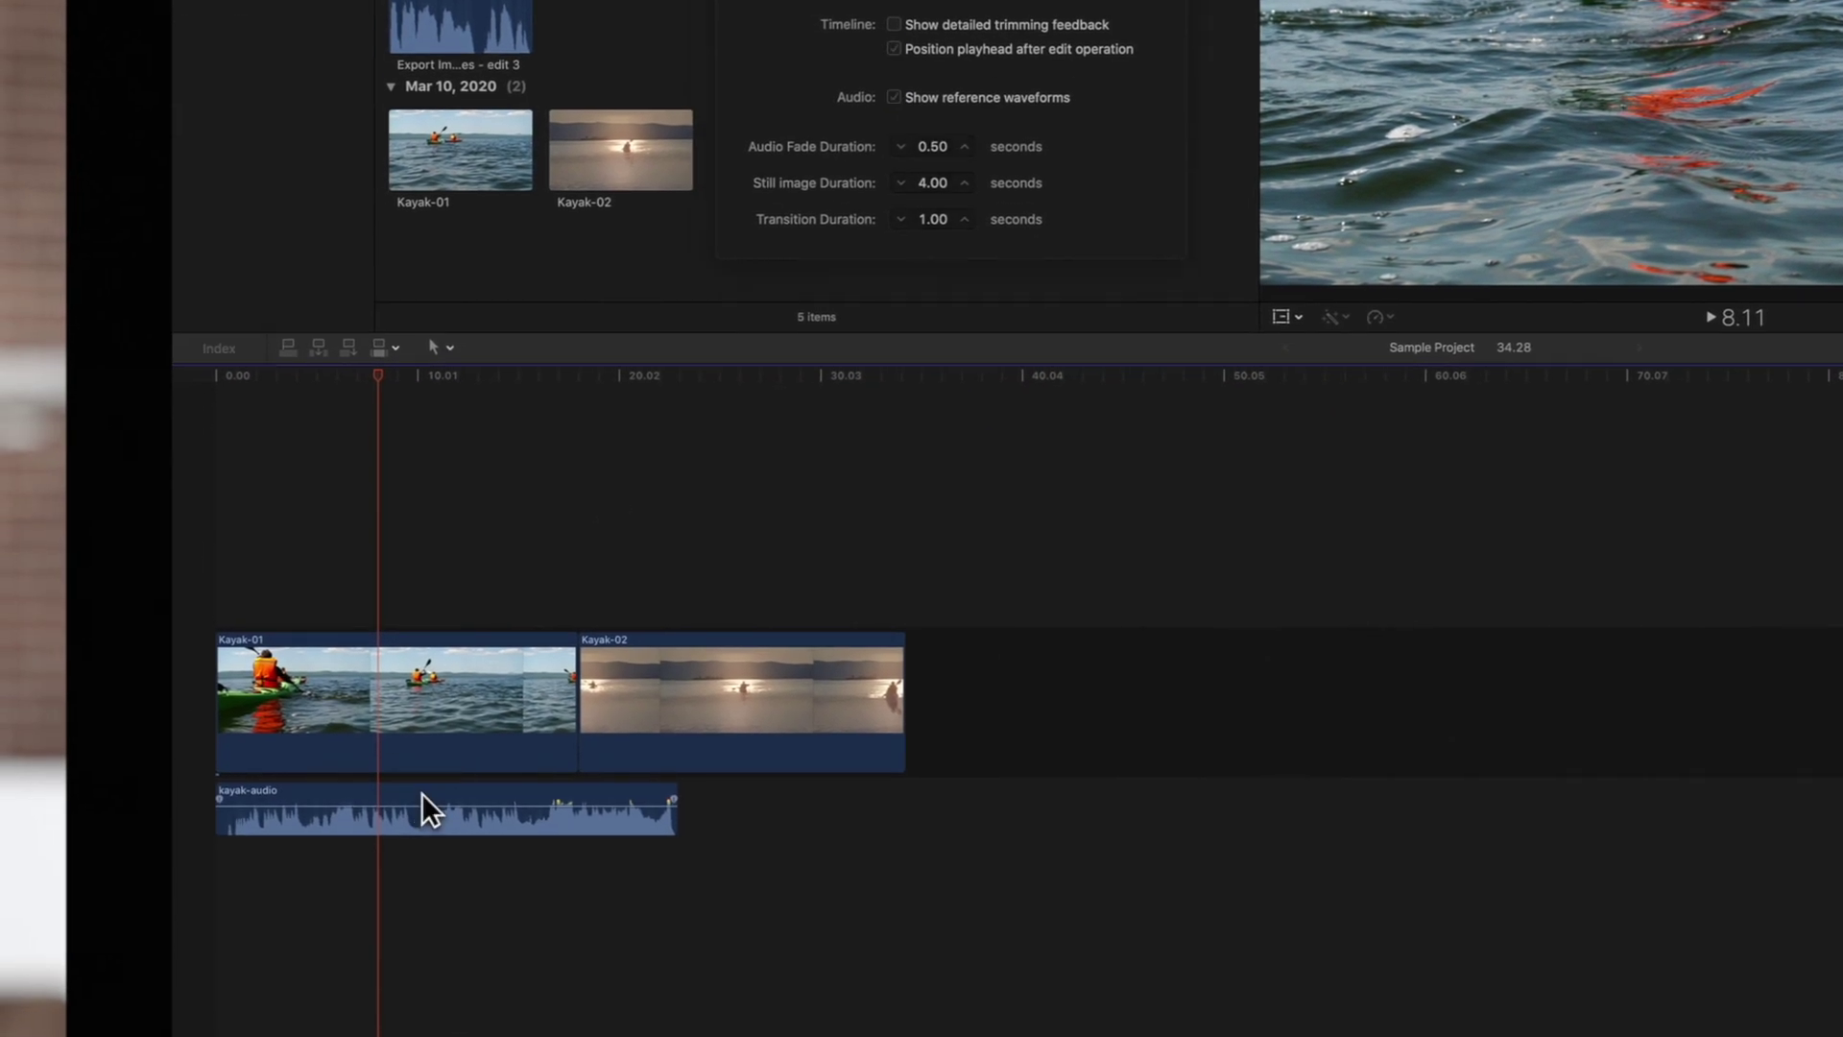
click(422, 793)
key(super+equal)
key(super+equal)
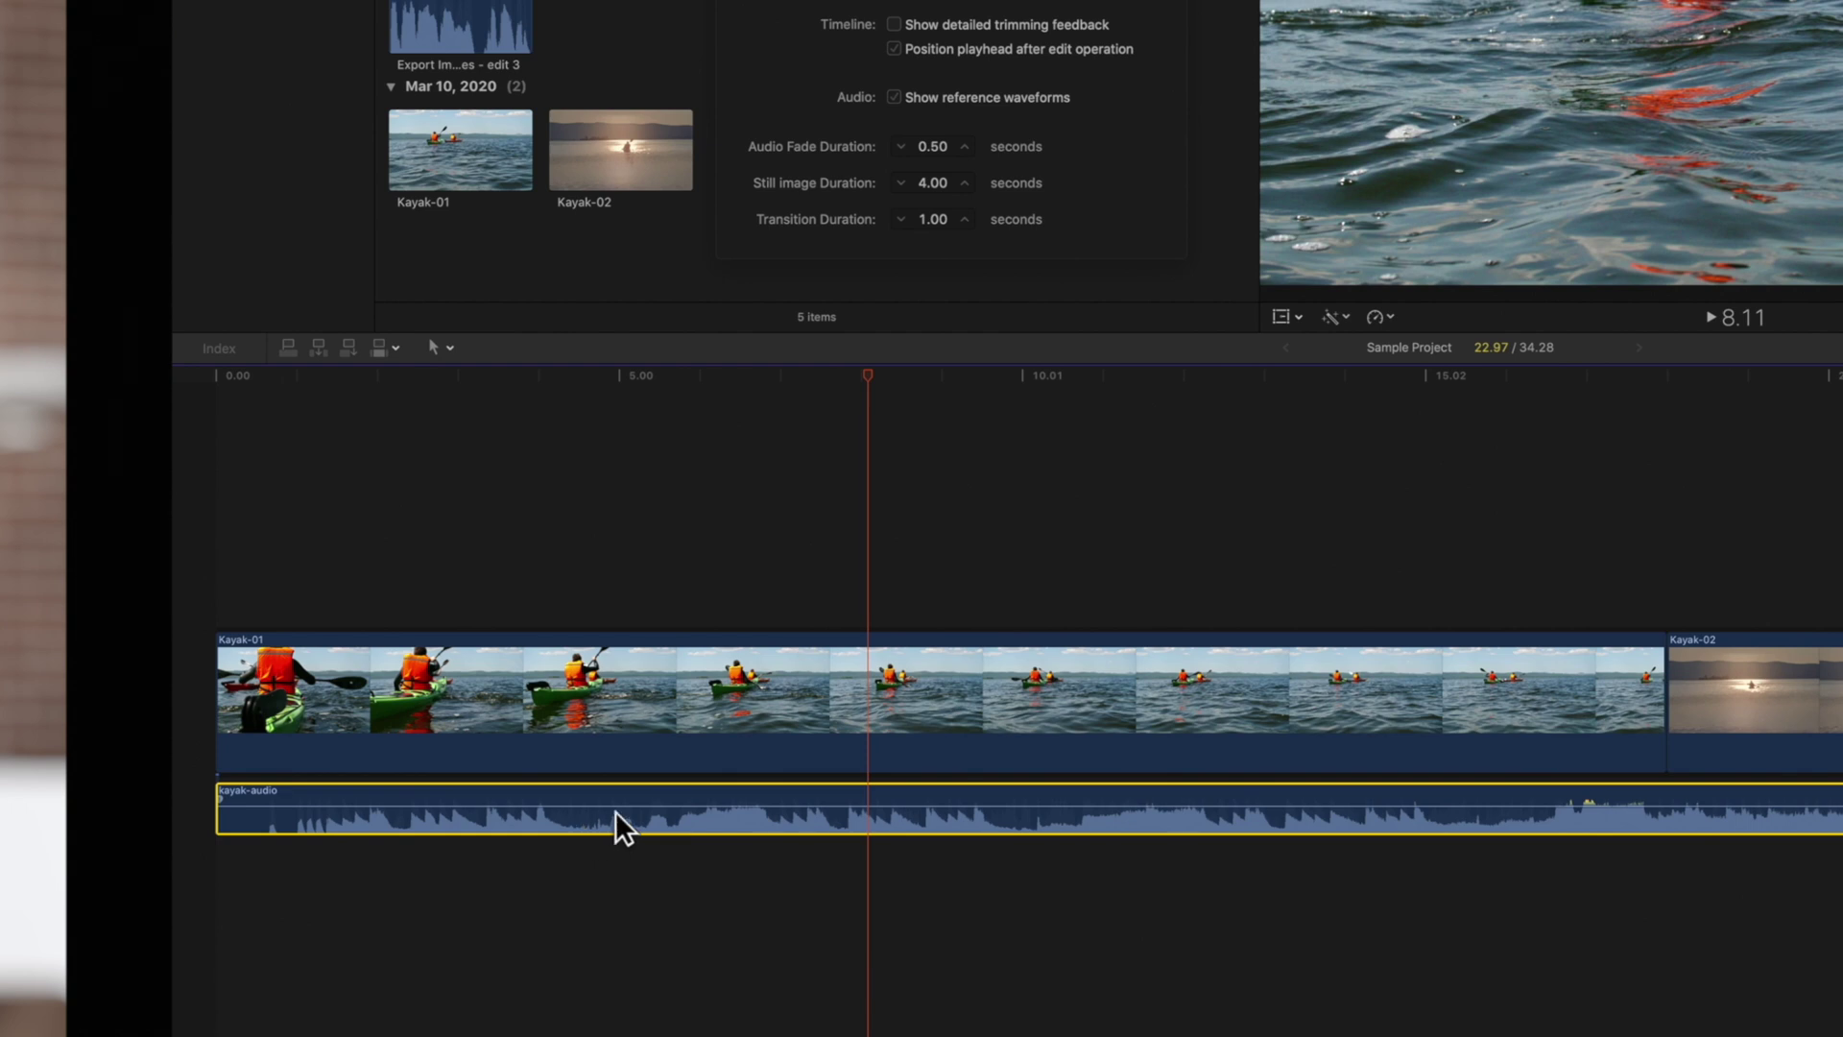
drag(626, 807, 634, 817)
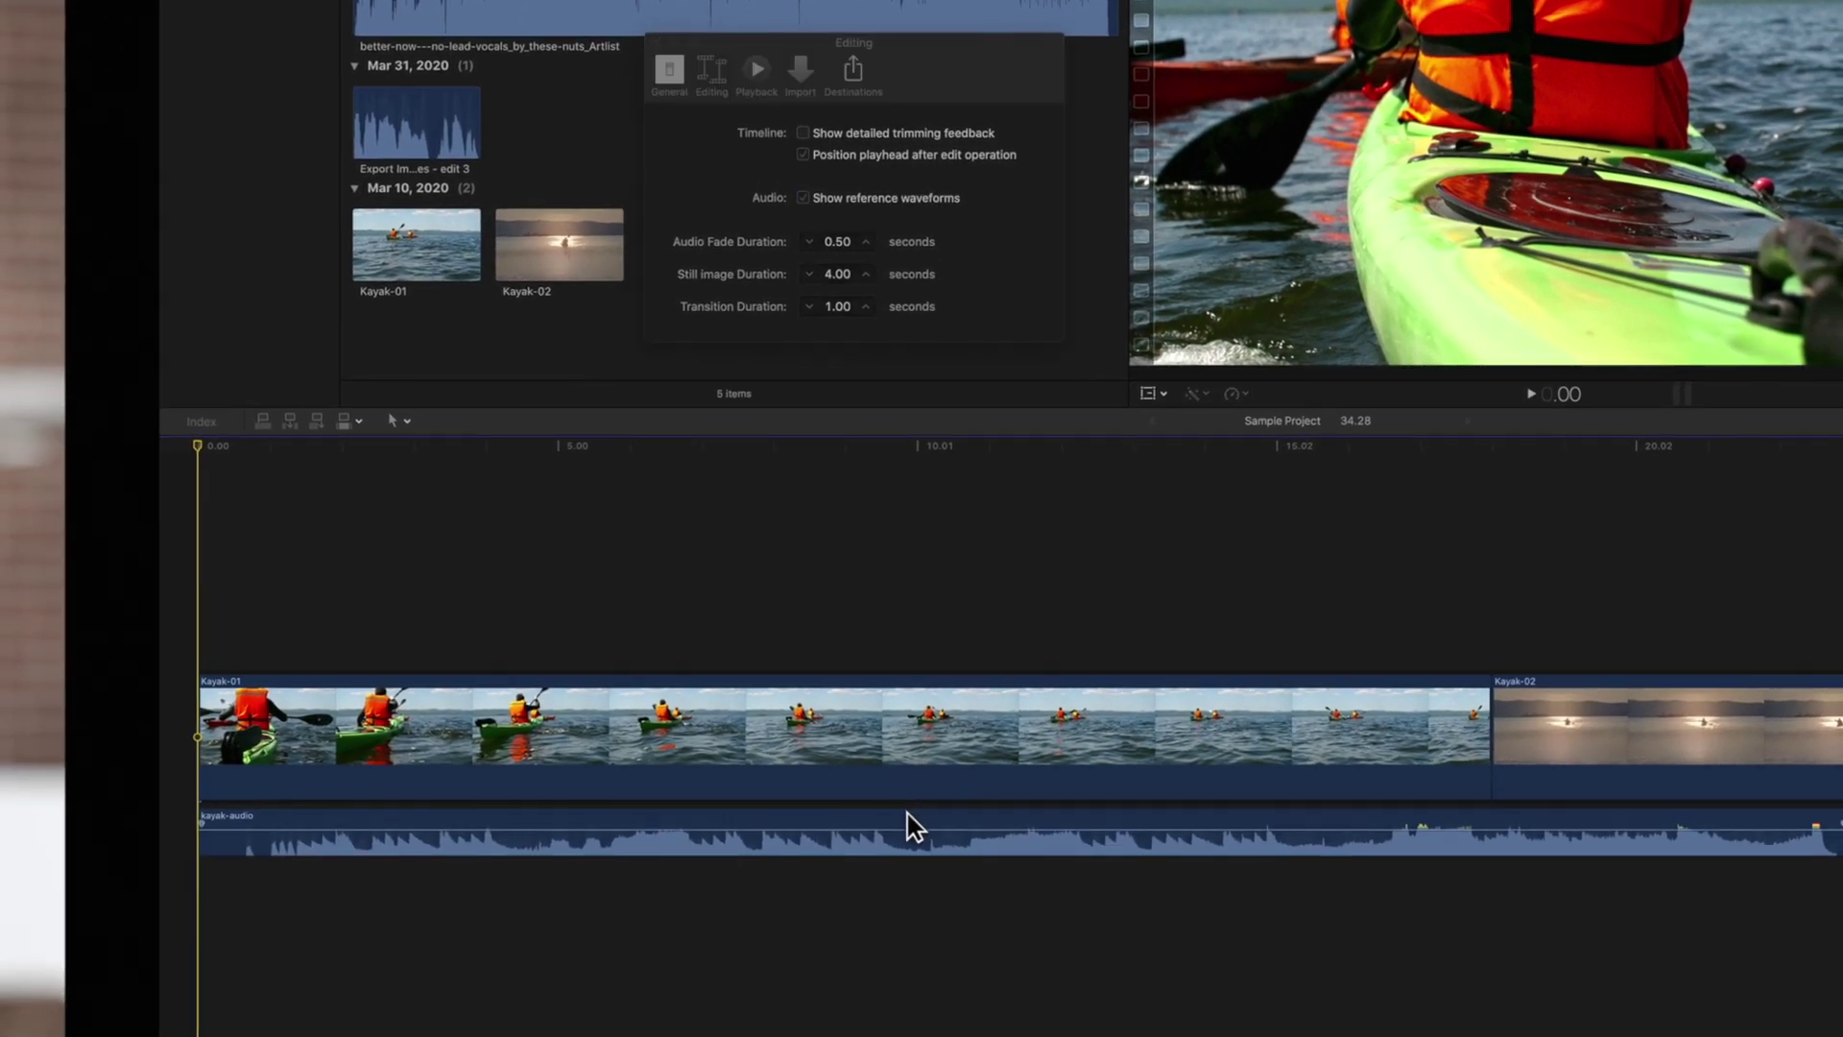
Apply the default 0.50-second fades to both ends of the kayak-audio clip.
click(907, 814)
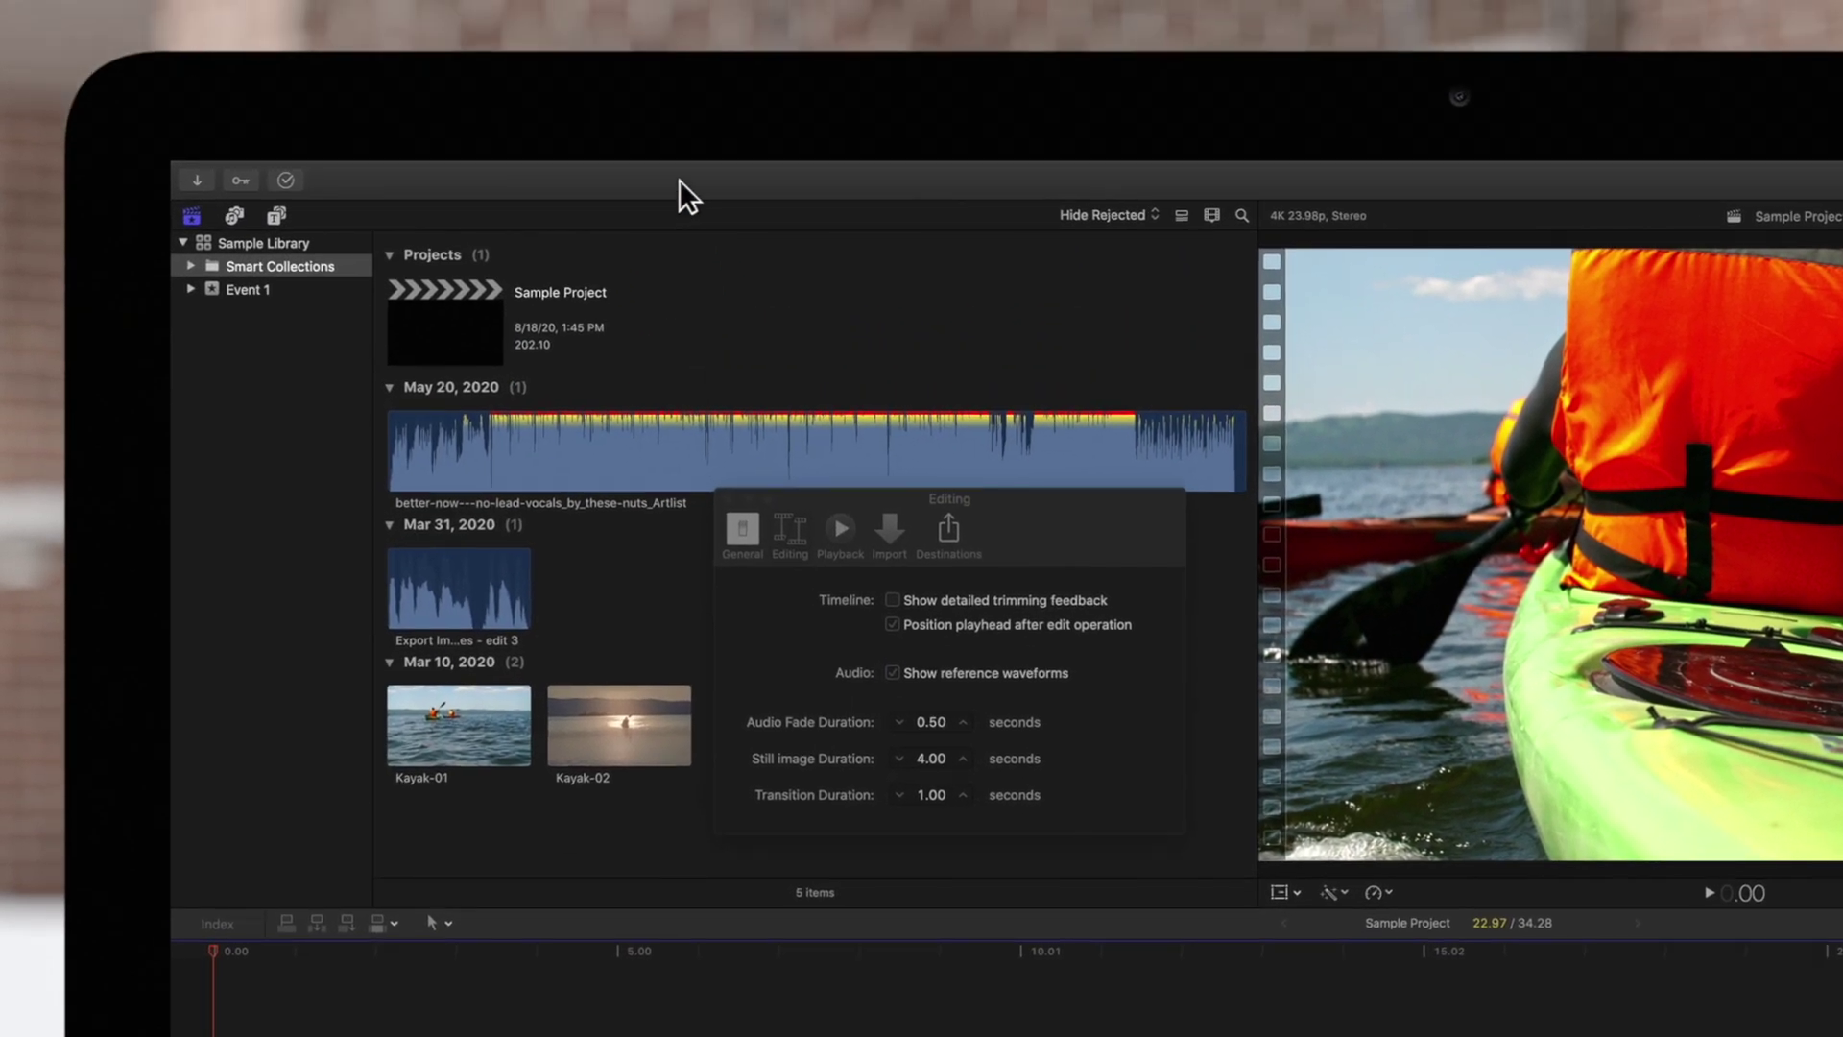
click(582, 173)
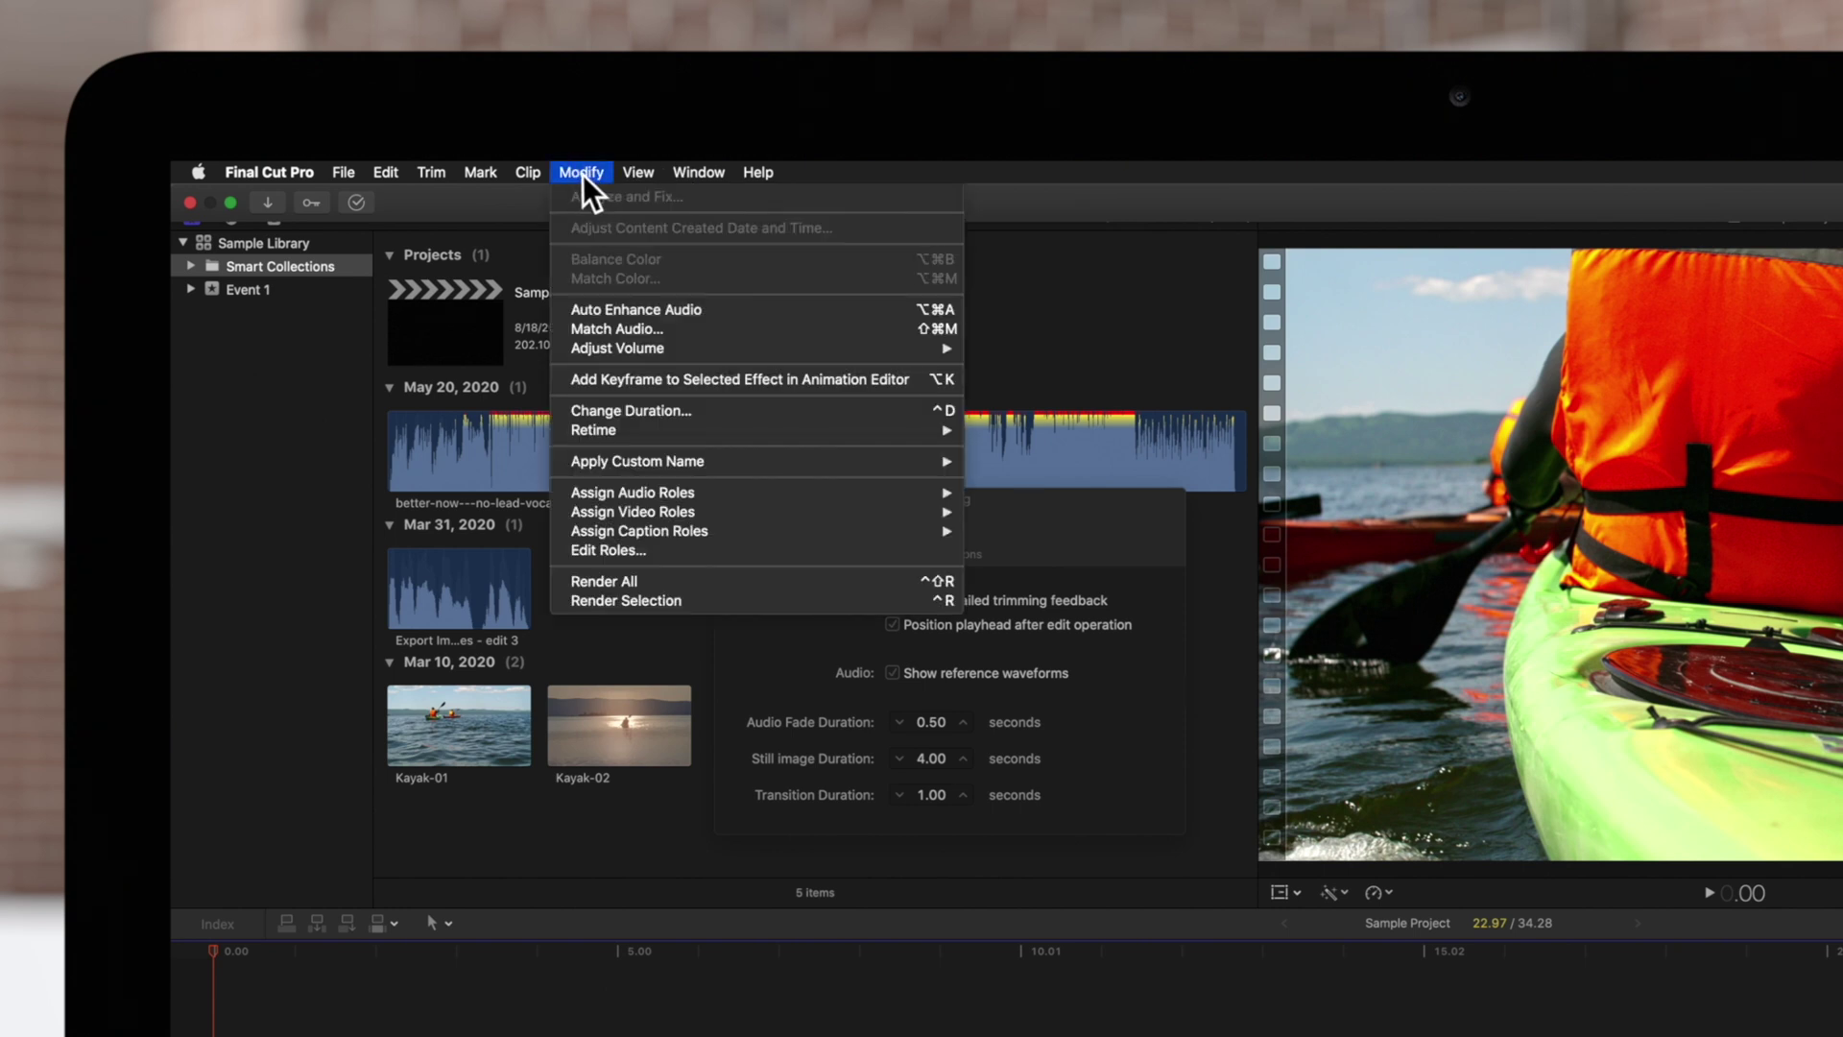
mouse_move(618, 349)
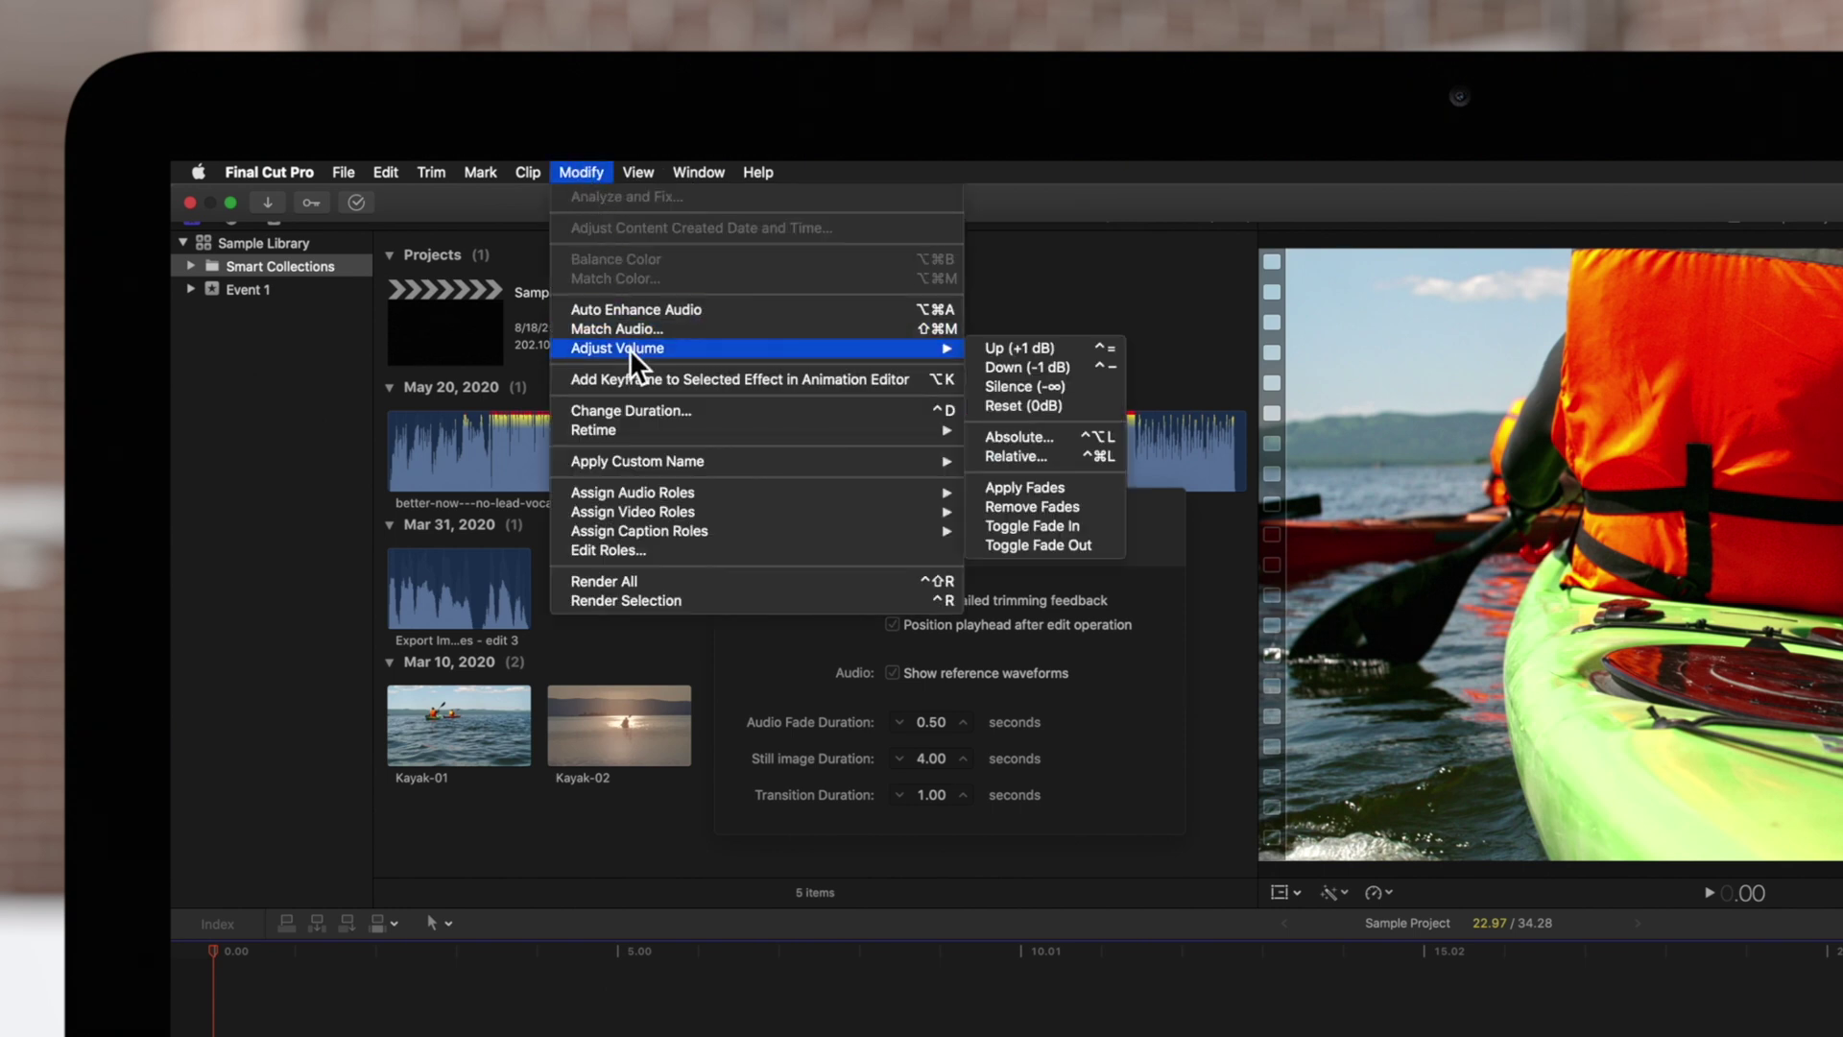
click(1028, 484)
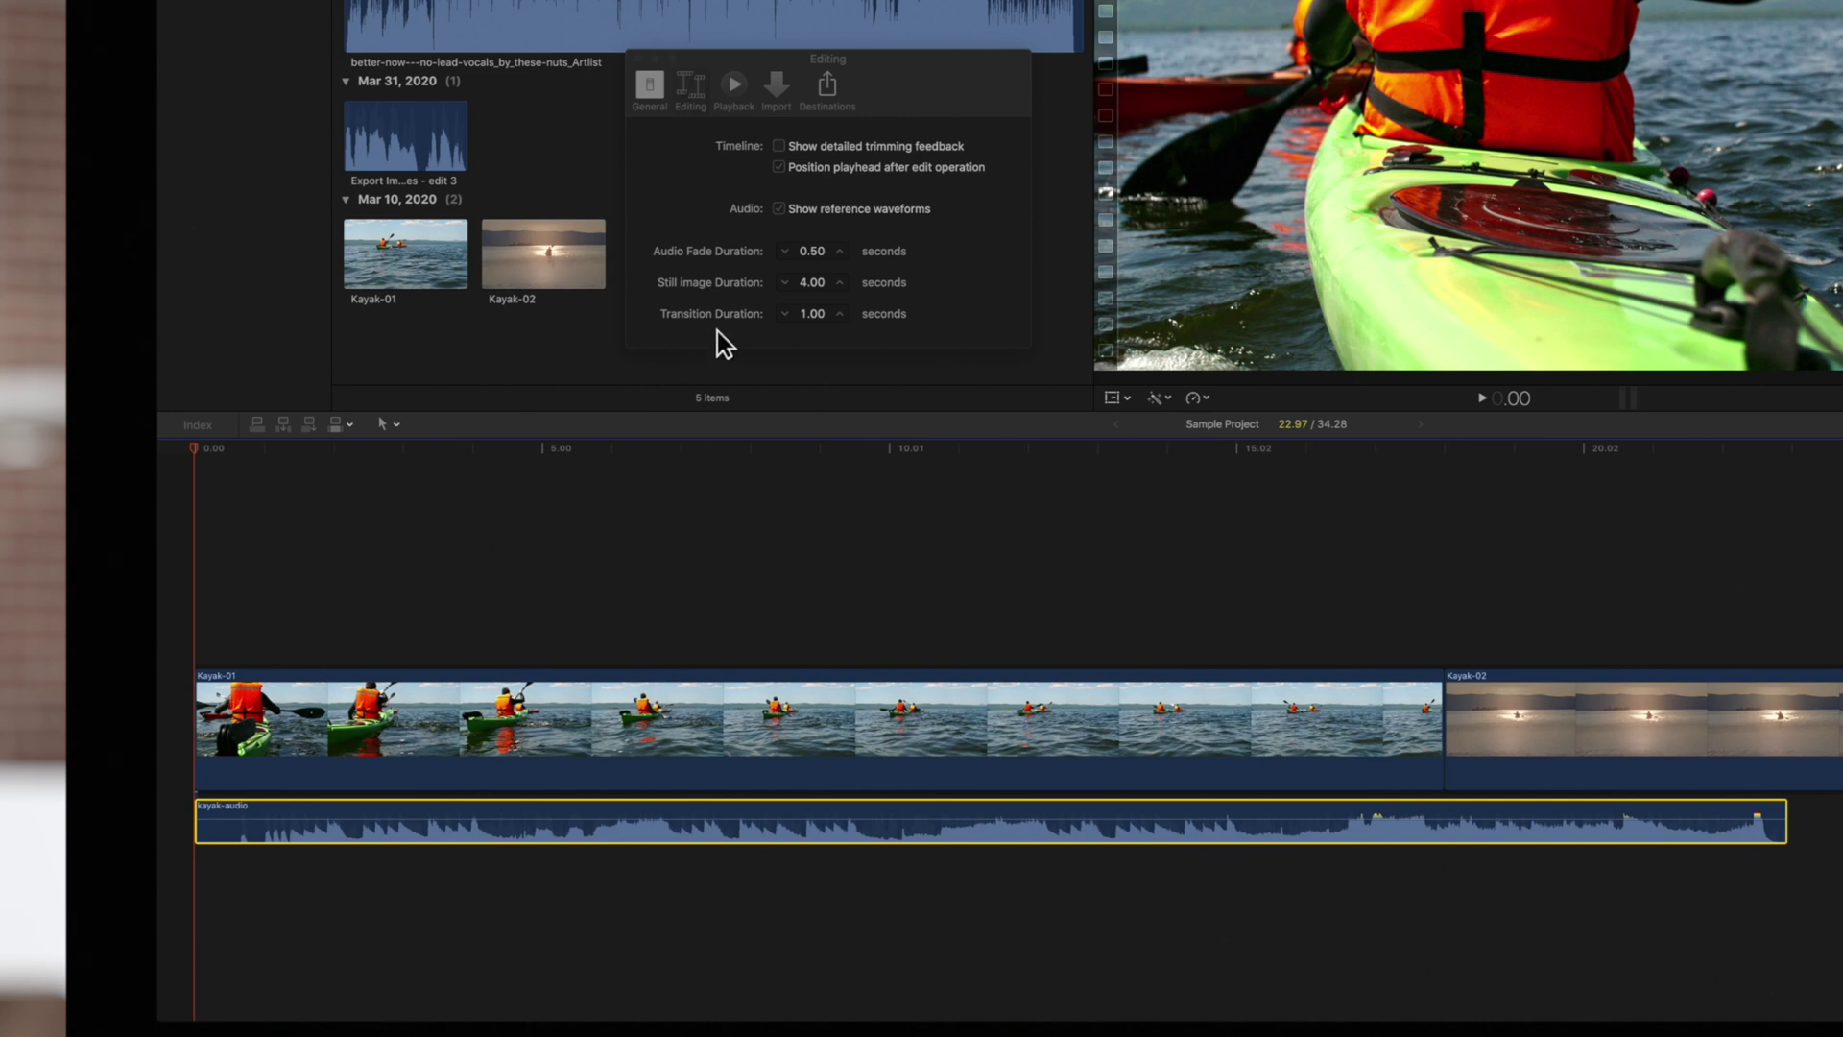
Raise the default audio fade to 4.50 seconds and apply fades to the kayak audio clip.
click(840, 251)
click(840, 251)
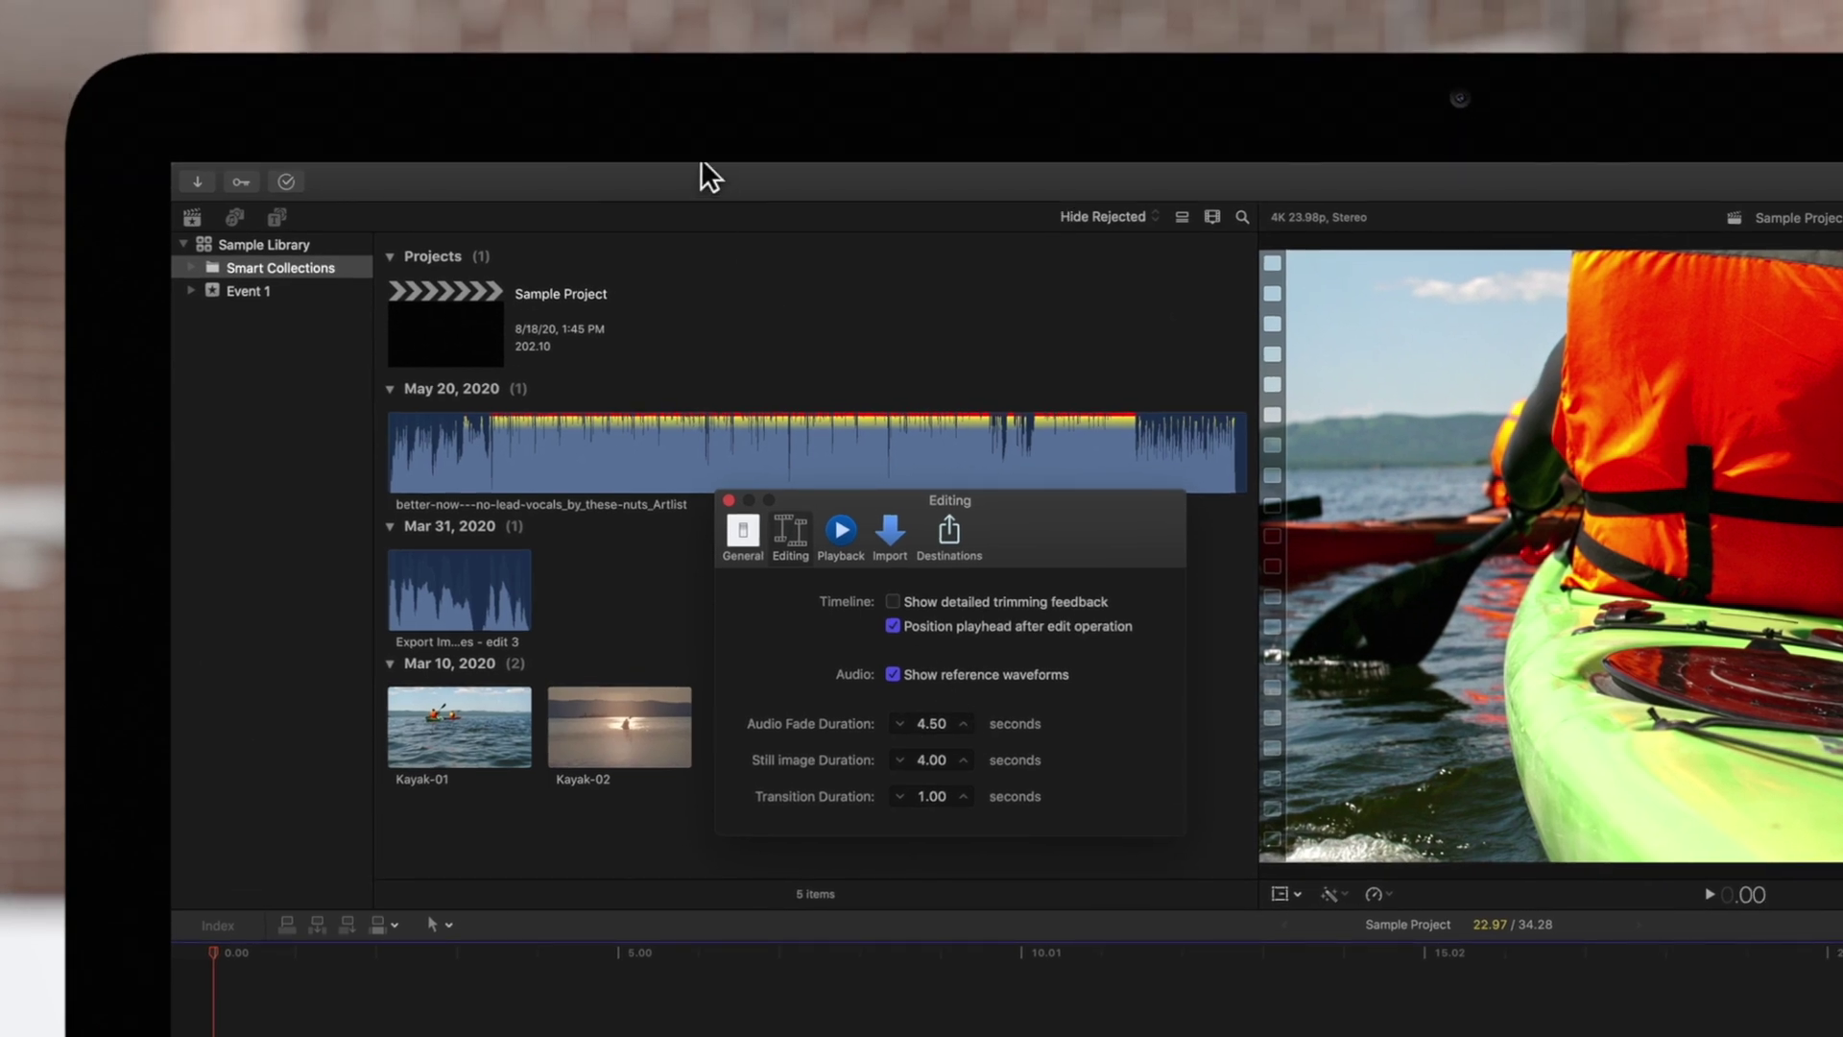
mouse_move(703, 163)
click(582, 174)
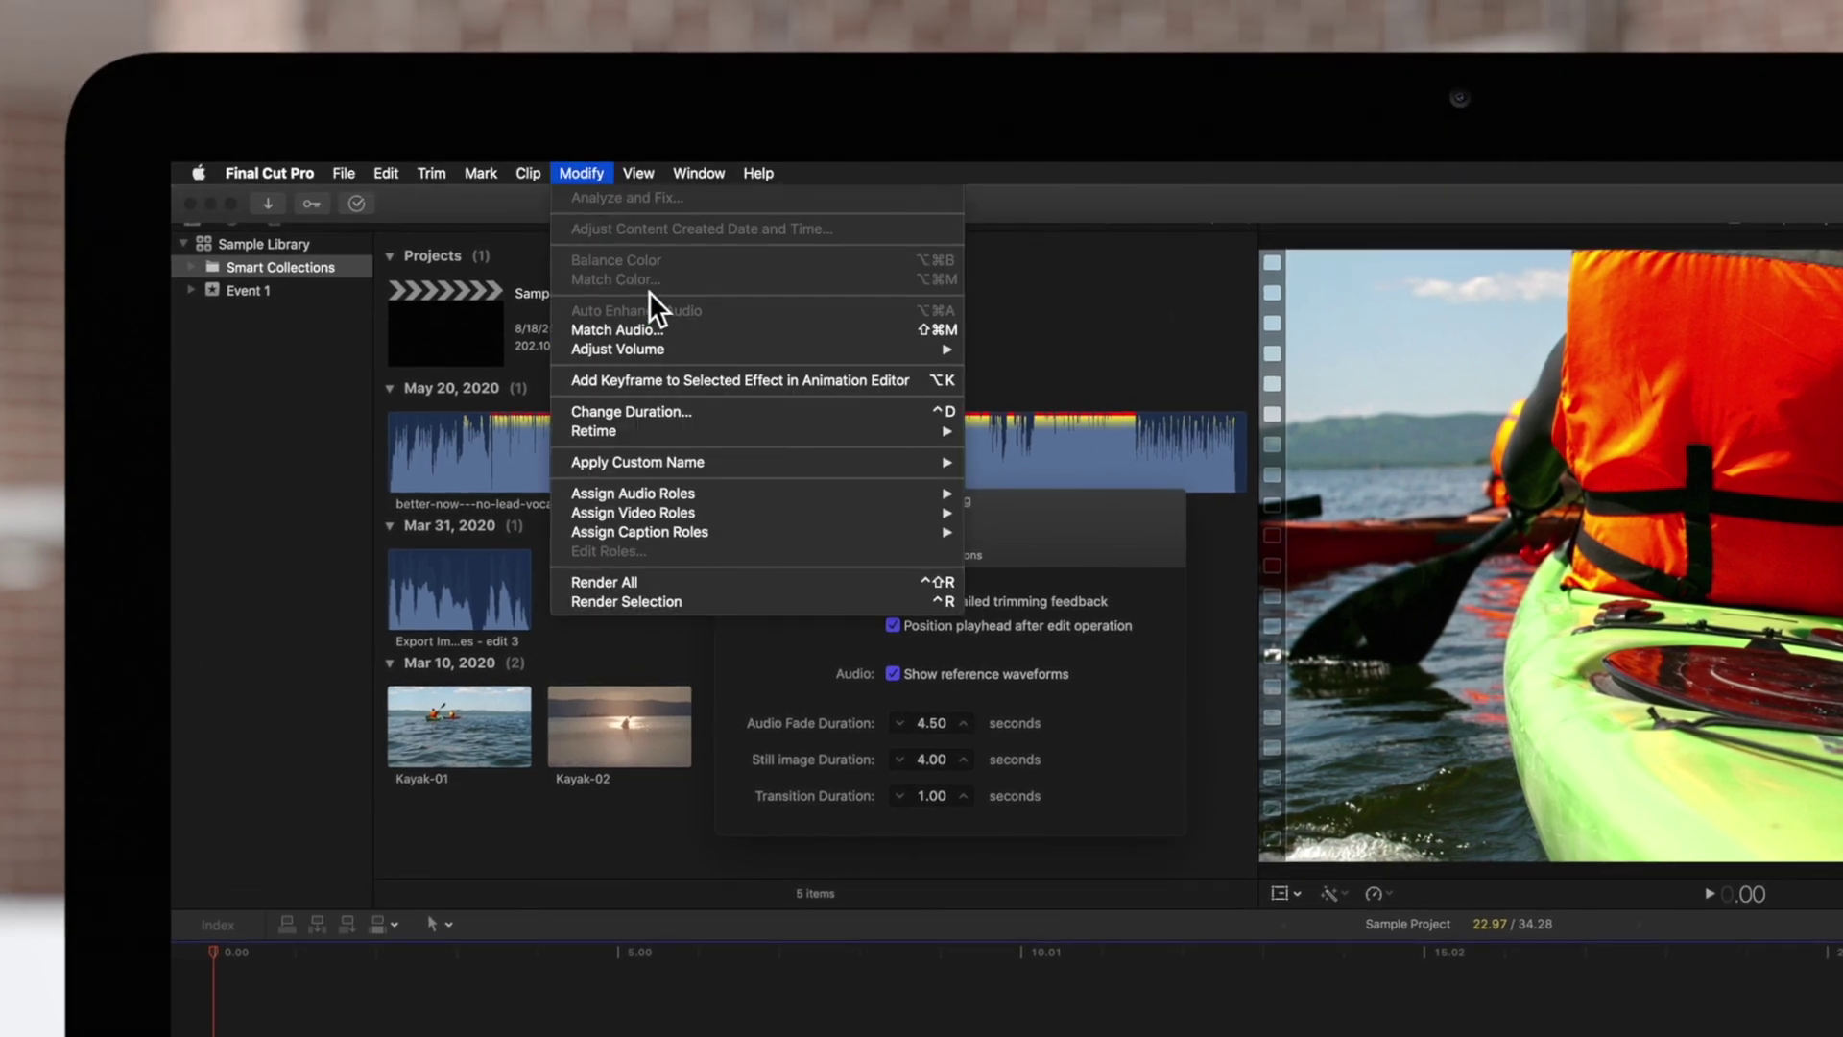
mouse_move(619, 348)
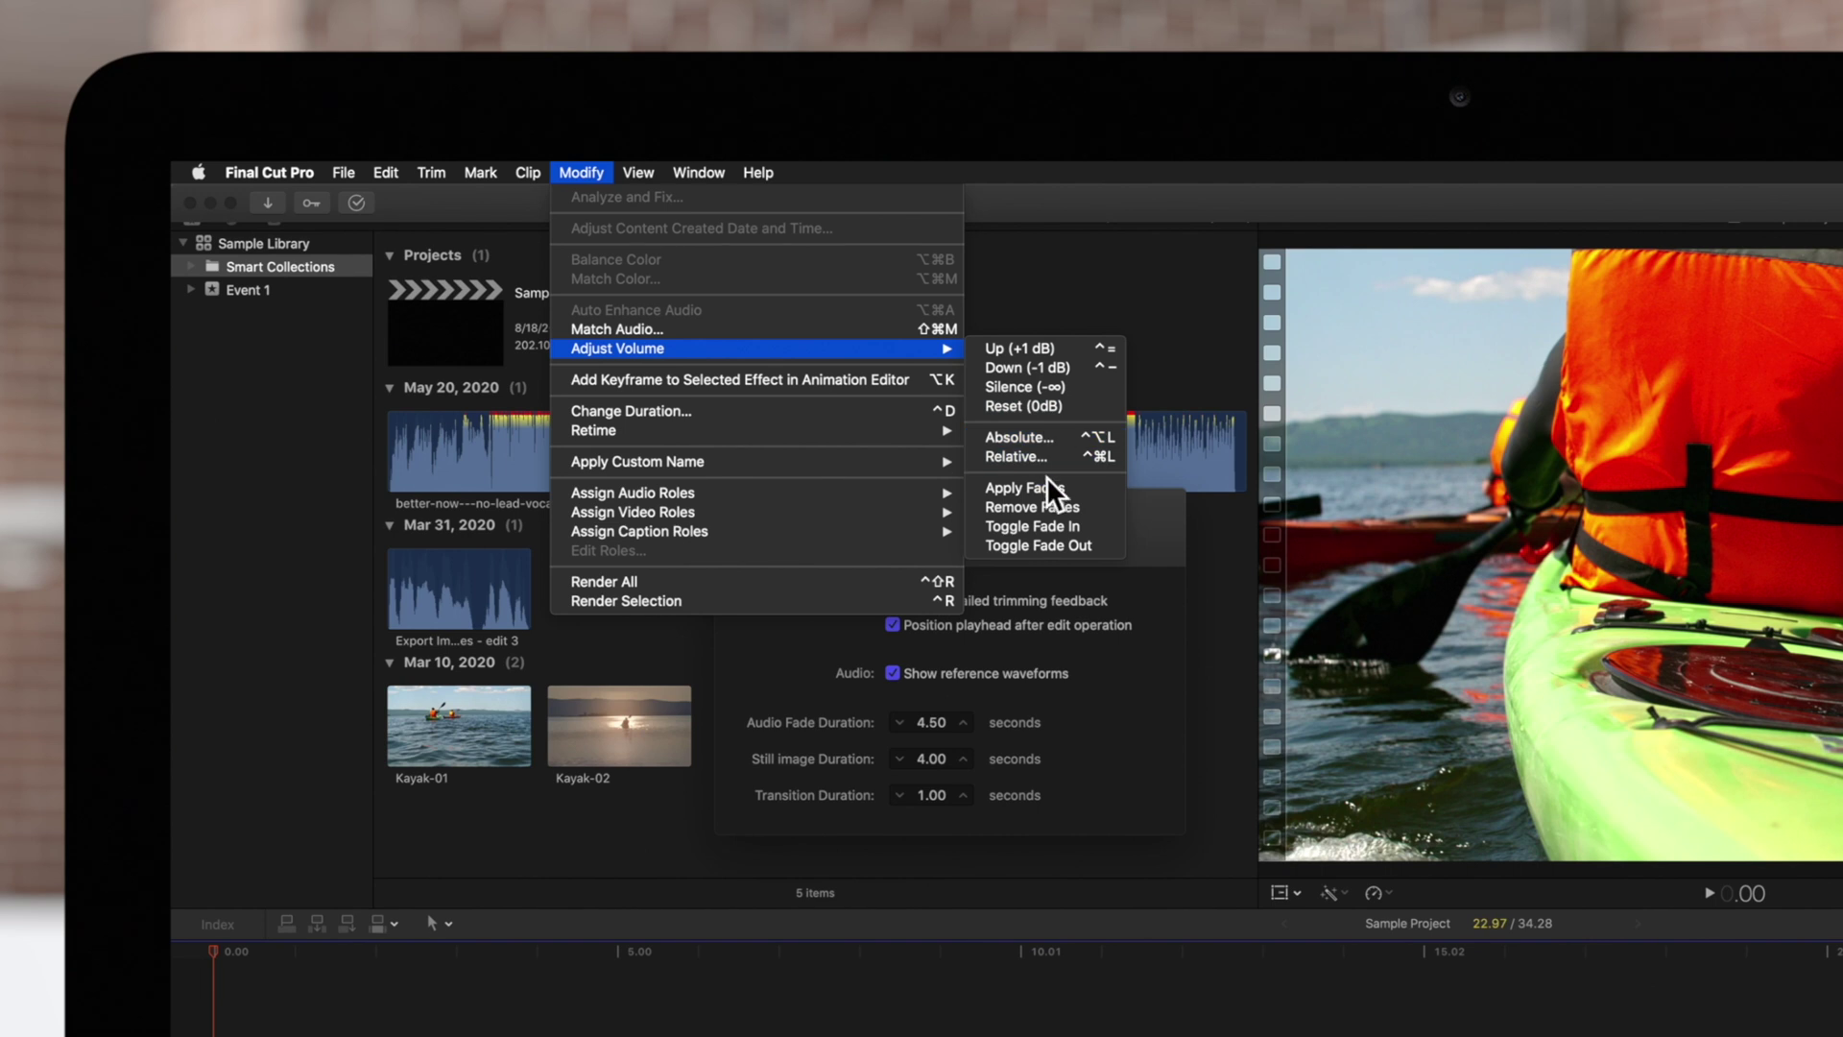
click(1048, 486)
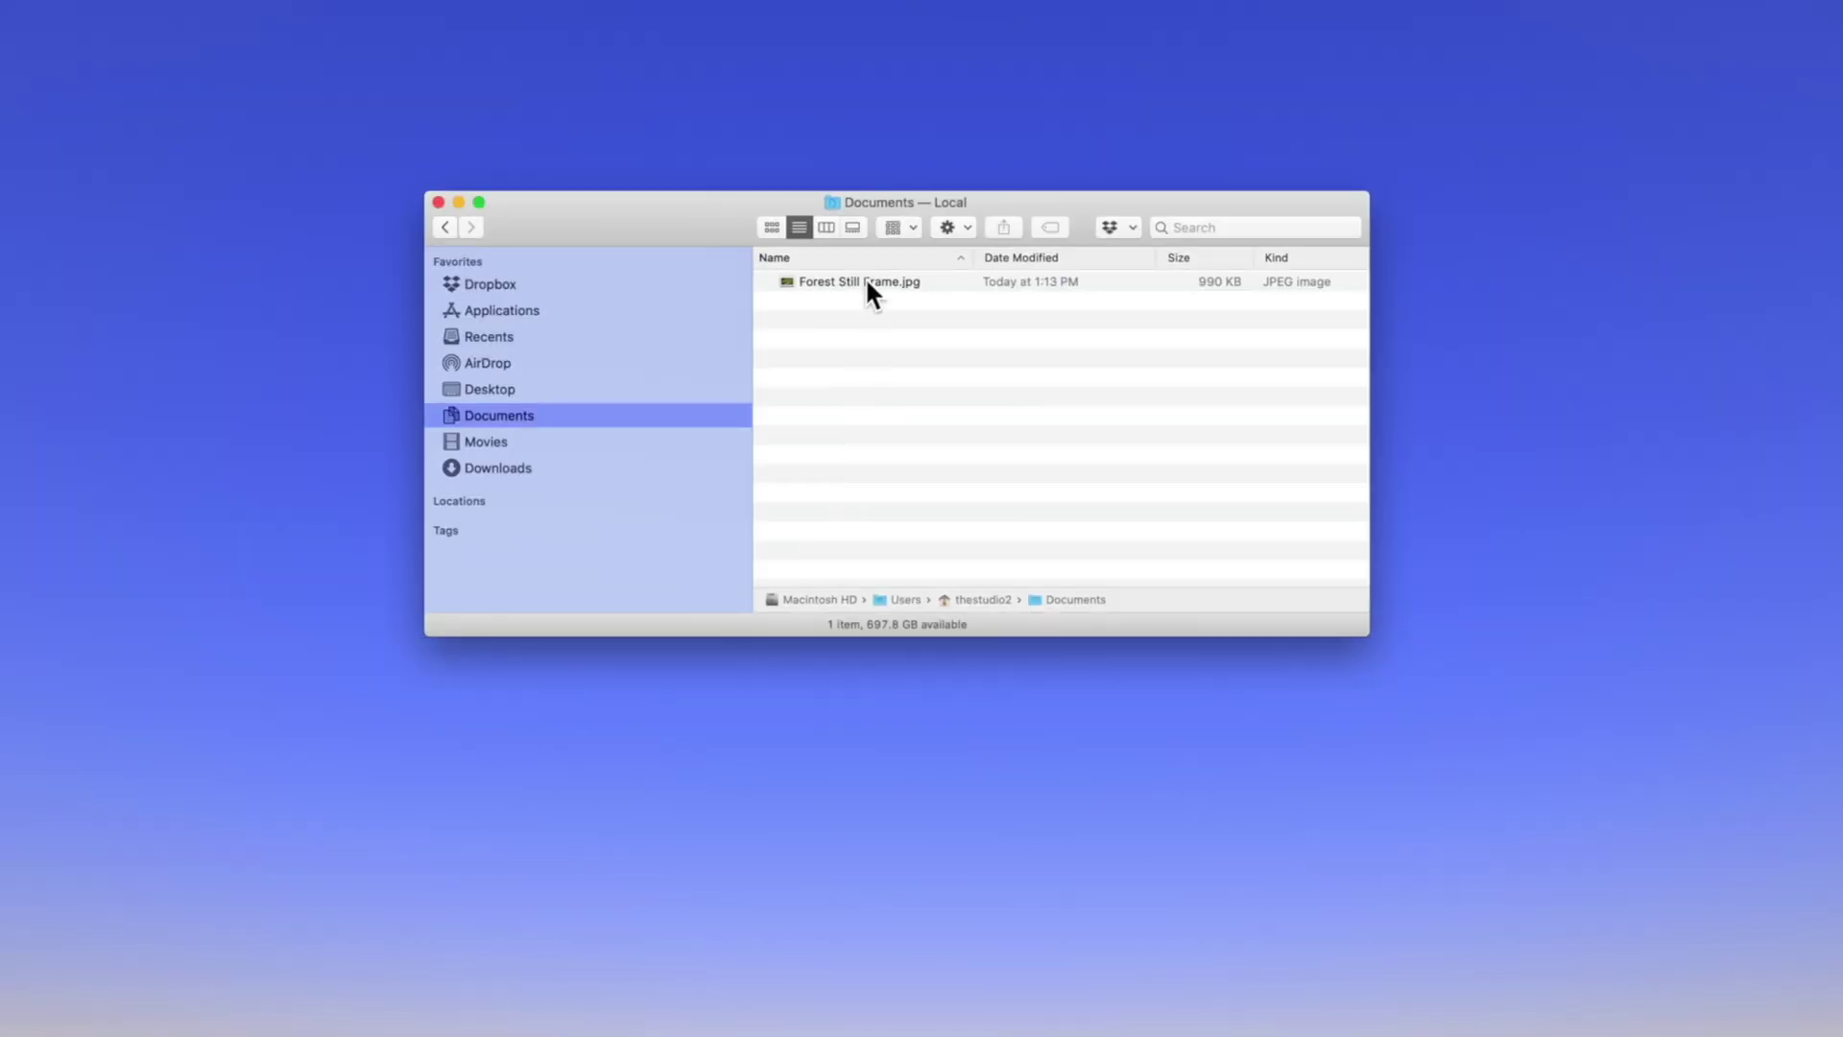
Place Forest Still Frame.jpg from Documents into the timeline as a still clip.
drag(867, 280, 862, 322)
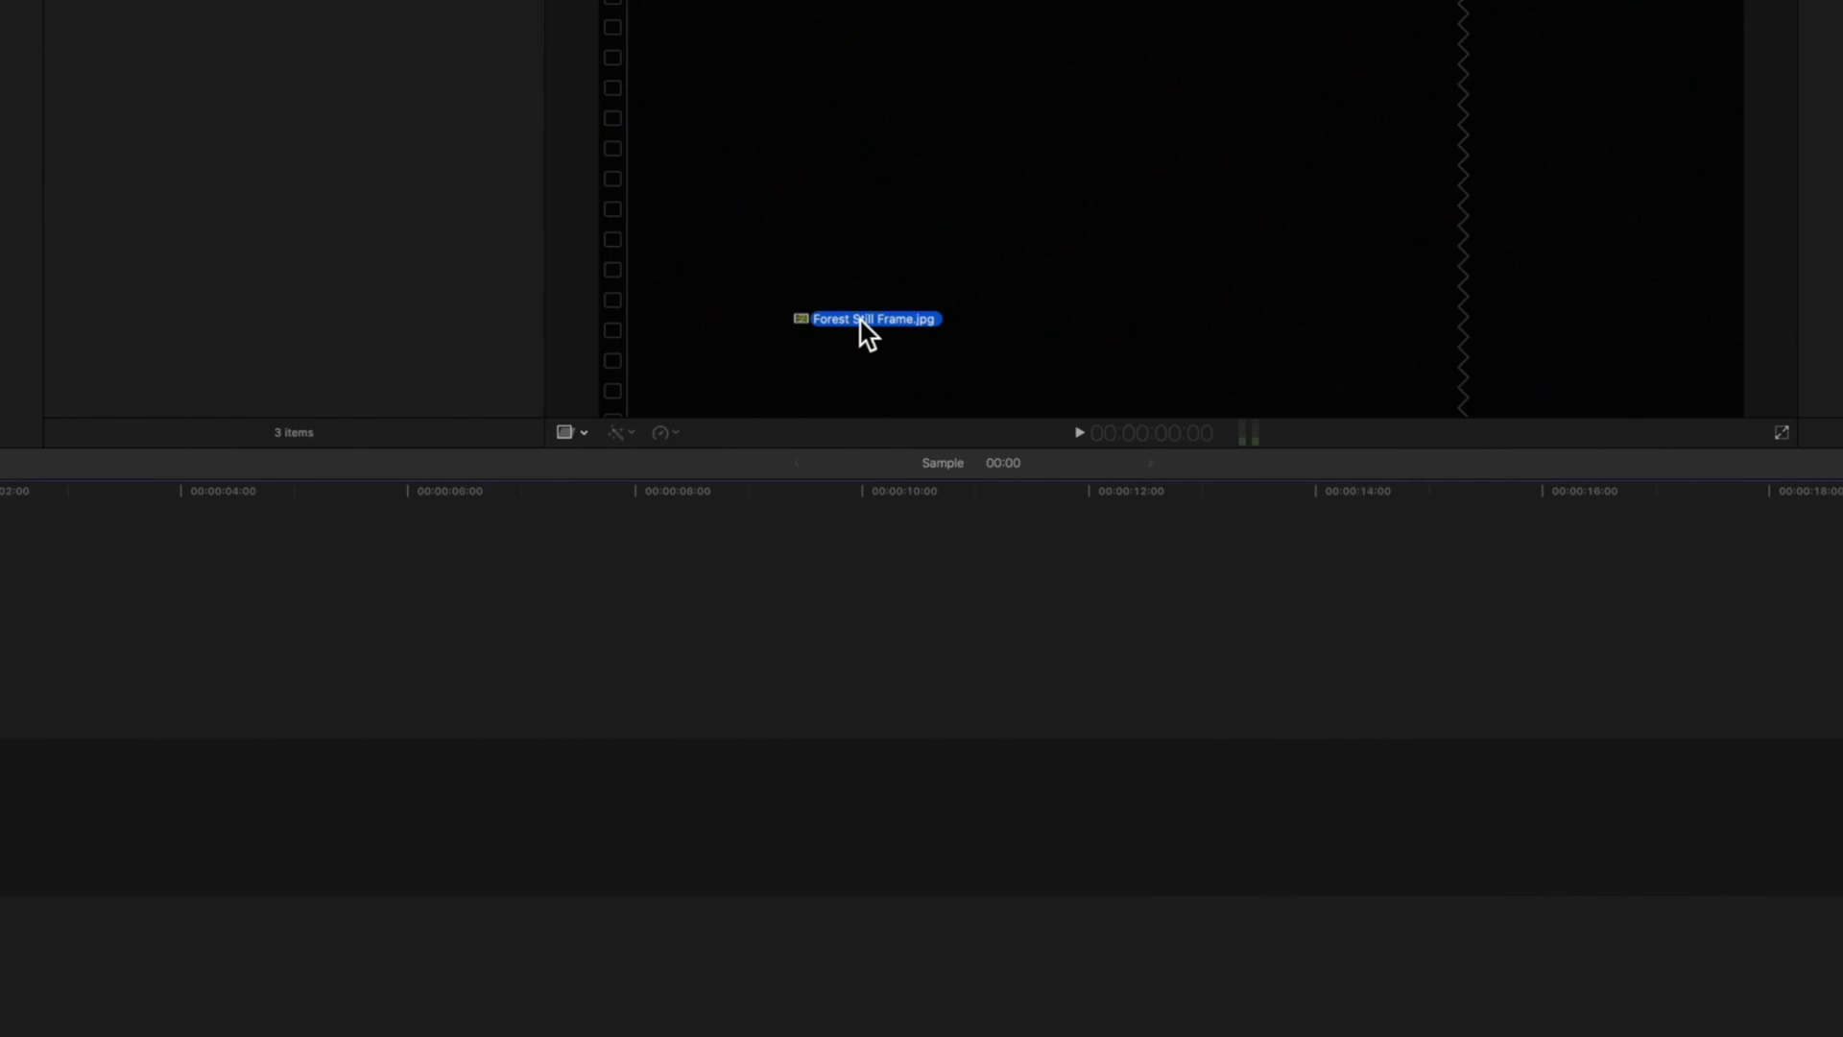
drag(860, 325, 369, 670)
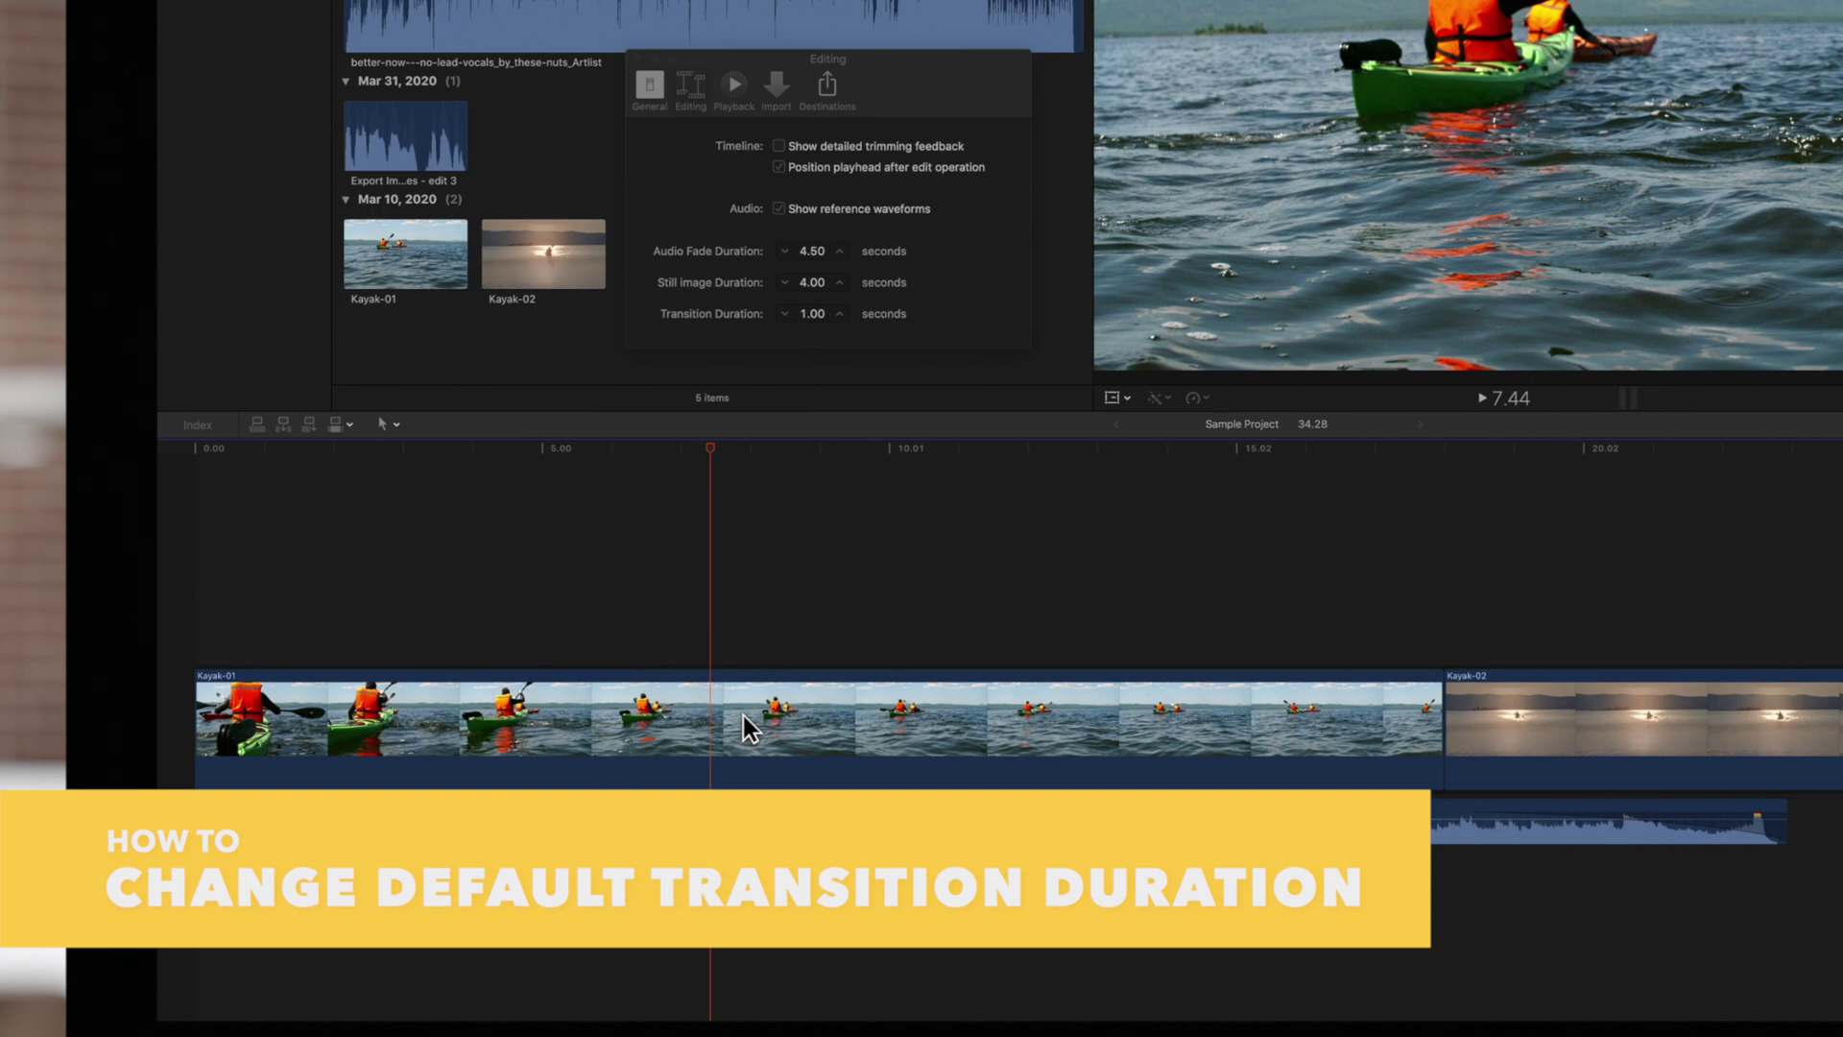
Put a one-second 360° Divide transition between Kayak-01 and Kayak-02.
click(979, 308)
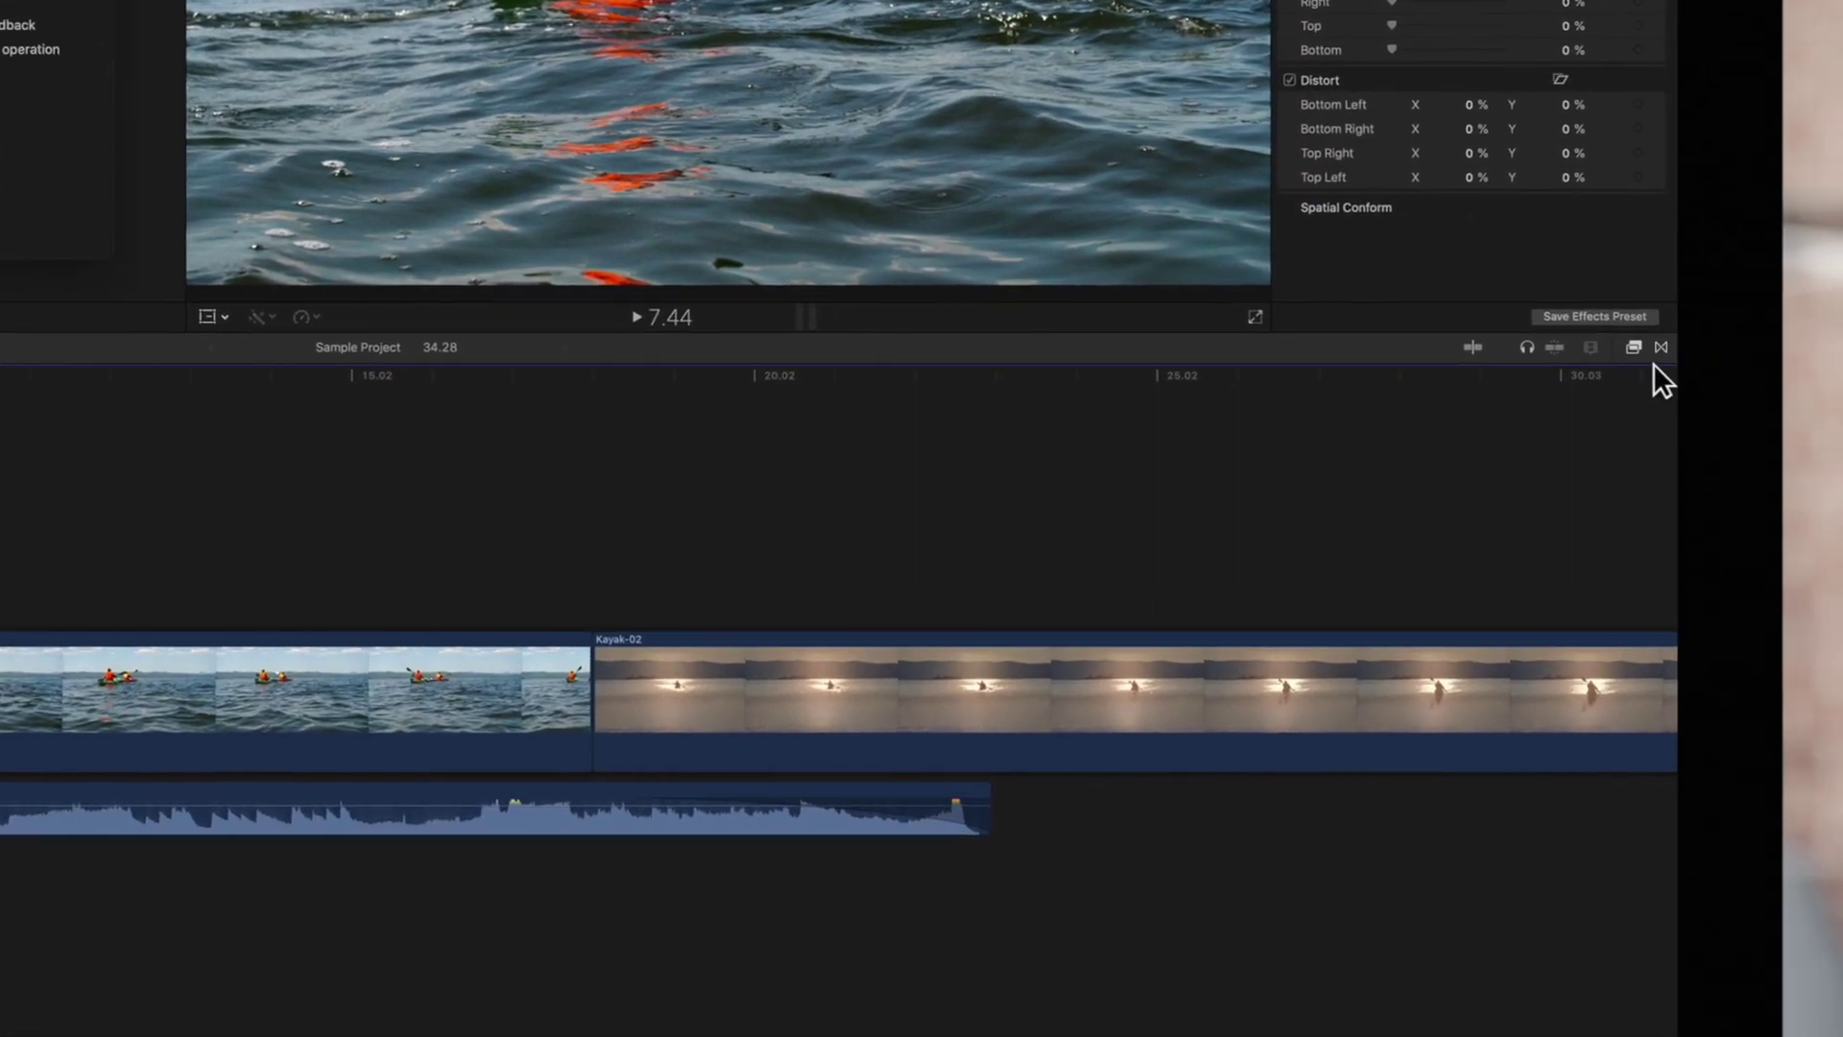
click(1651, 352)
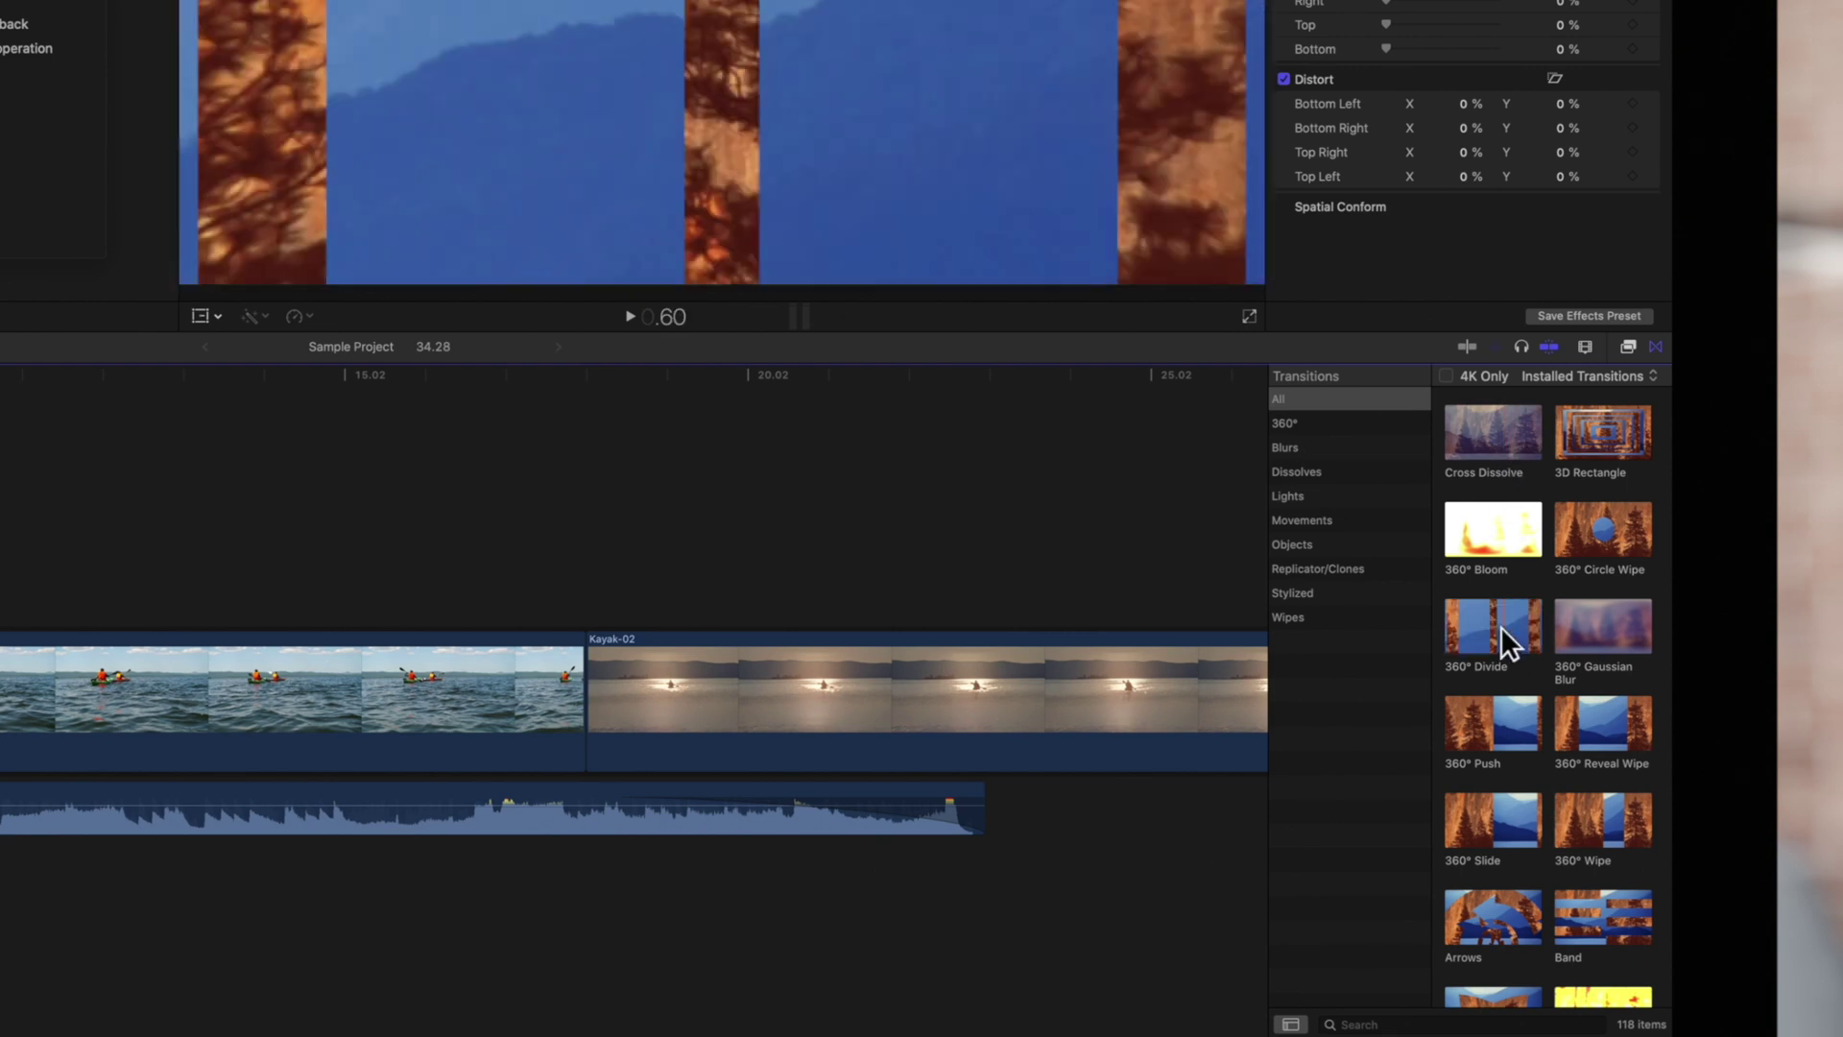
mouse_move(1500, 626)
mouse_down()
mouse_move(656, 629)
mouse_move(615, 662)
mouse_up()
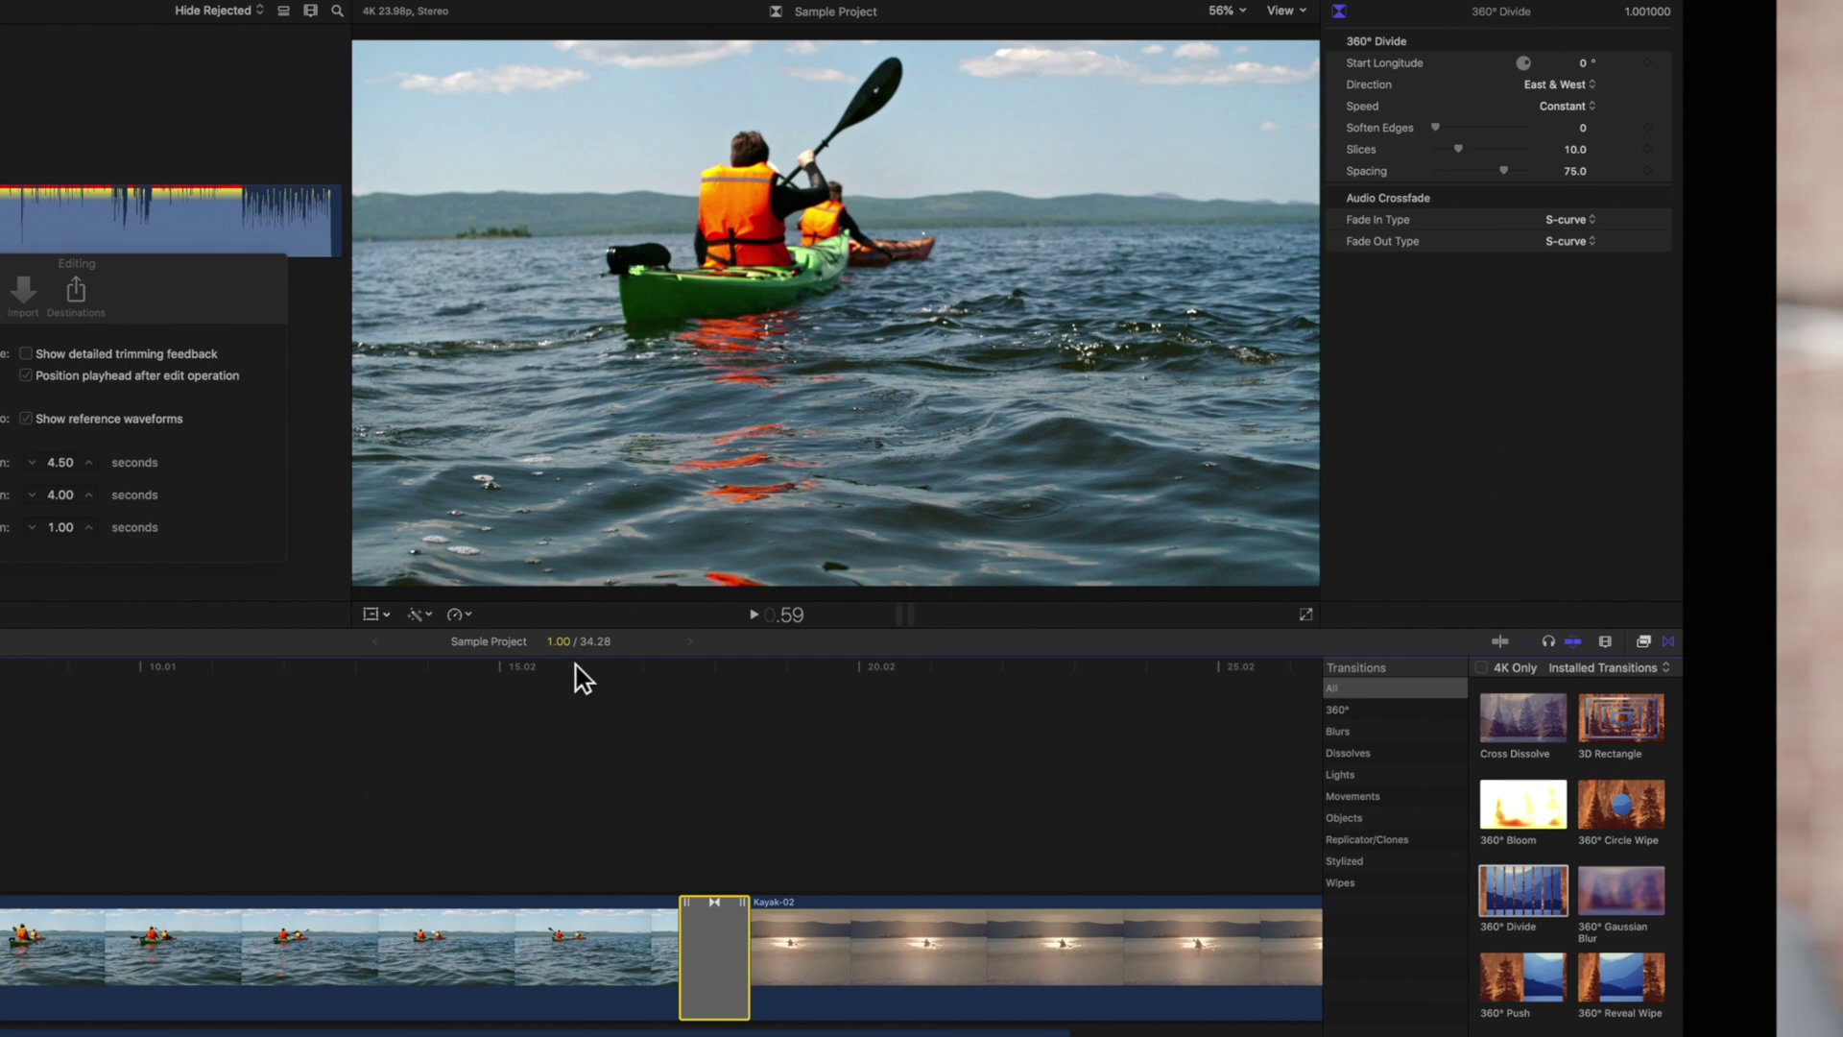
Preview the 360° Divide transition, undo it, and start raising the default transition duration.
click(576, 665)
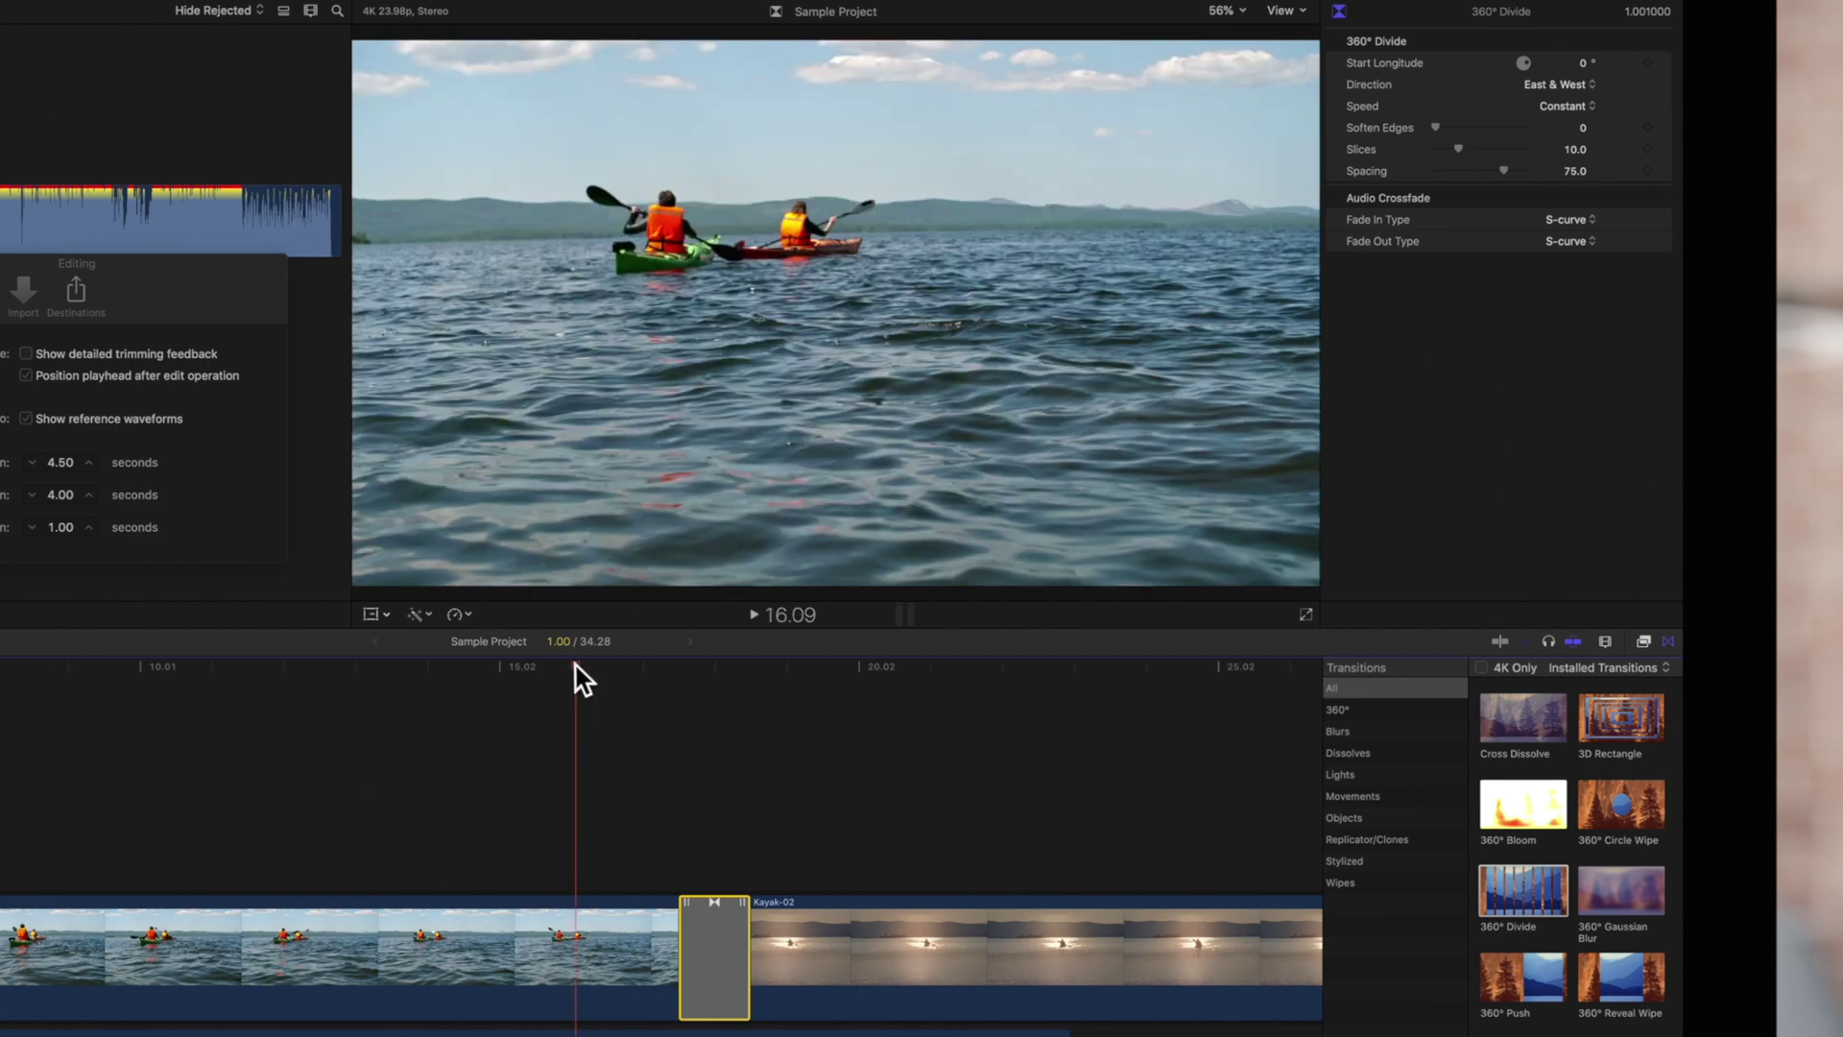
key(space)
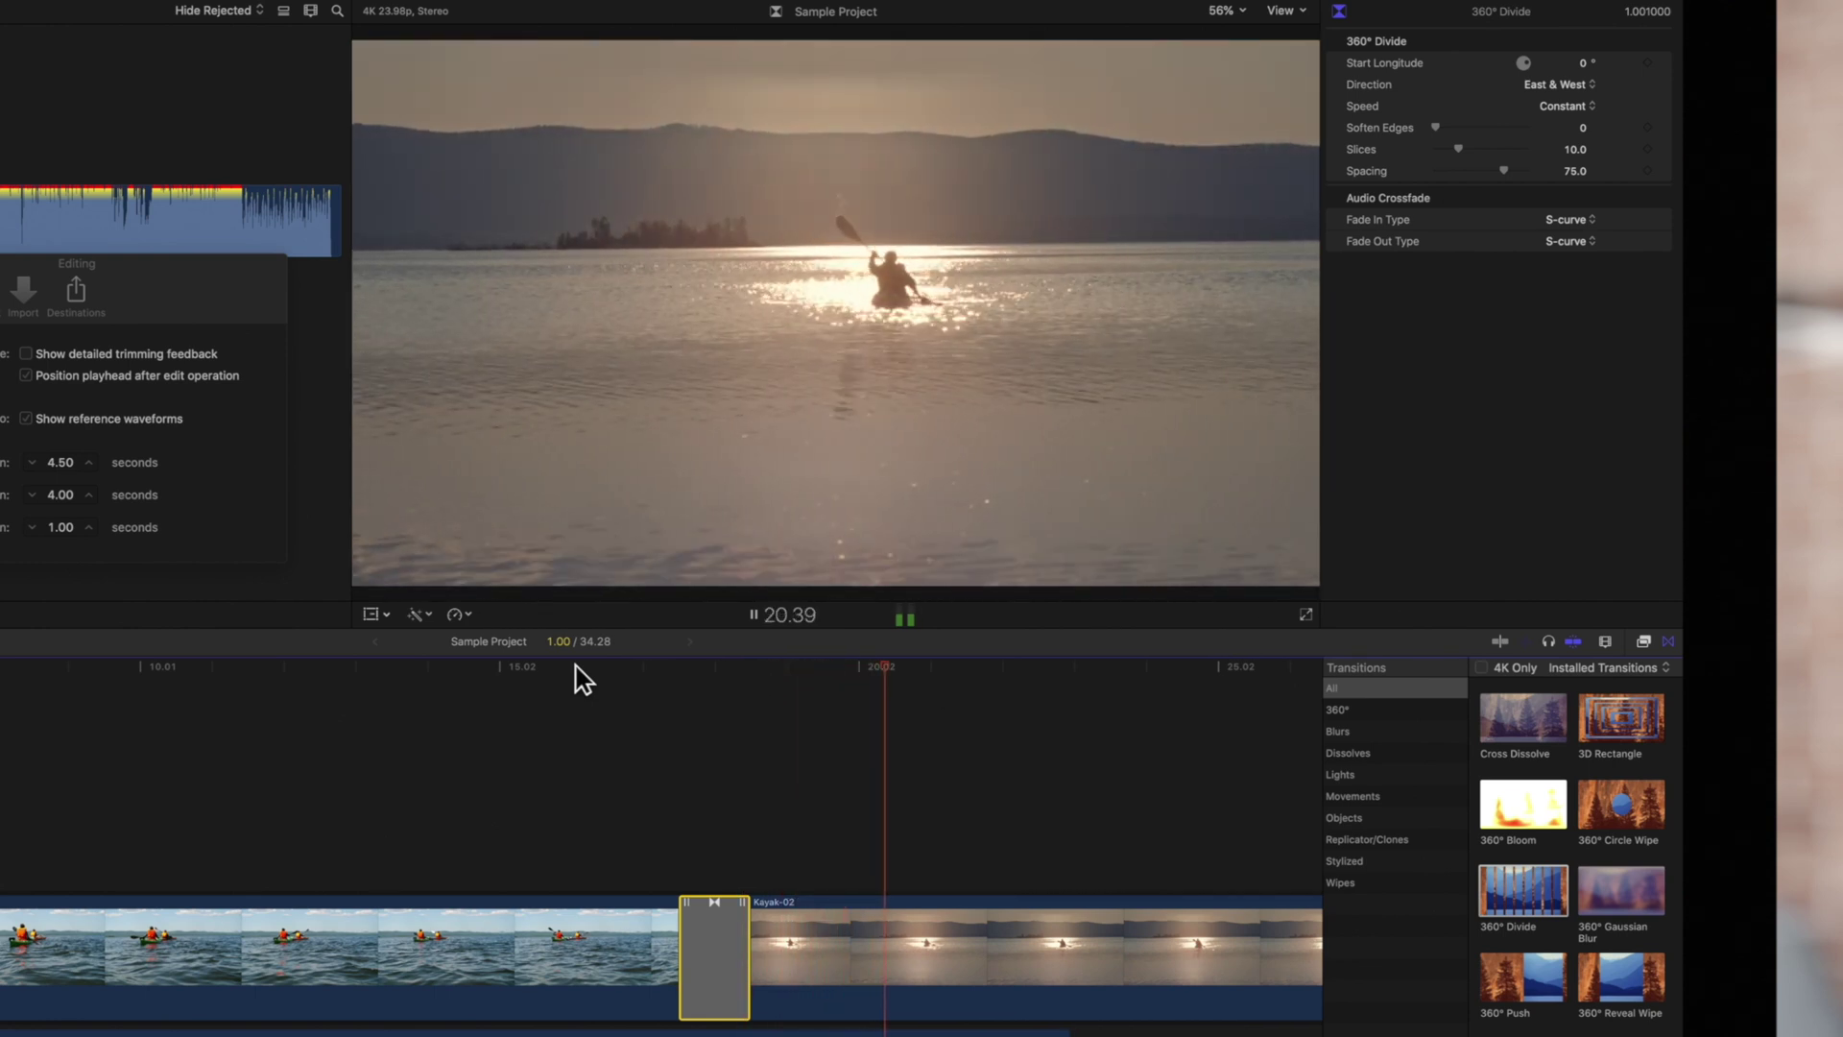
key(space)
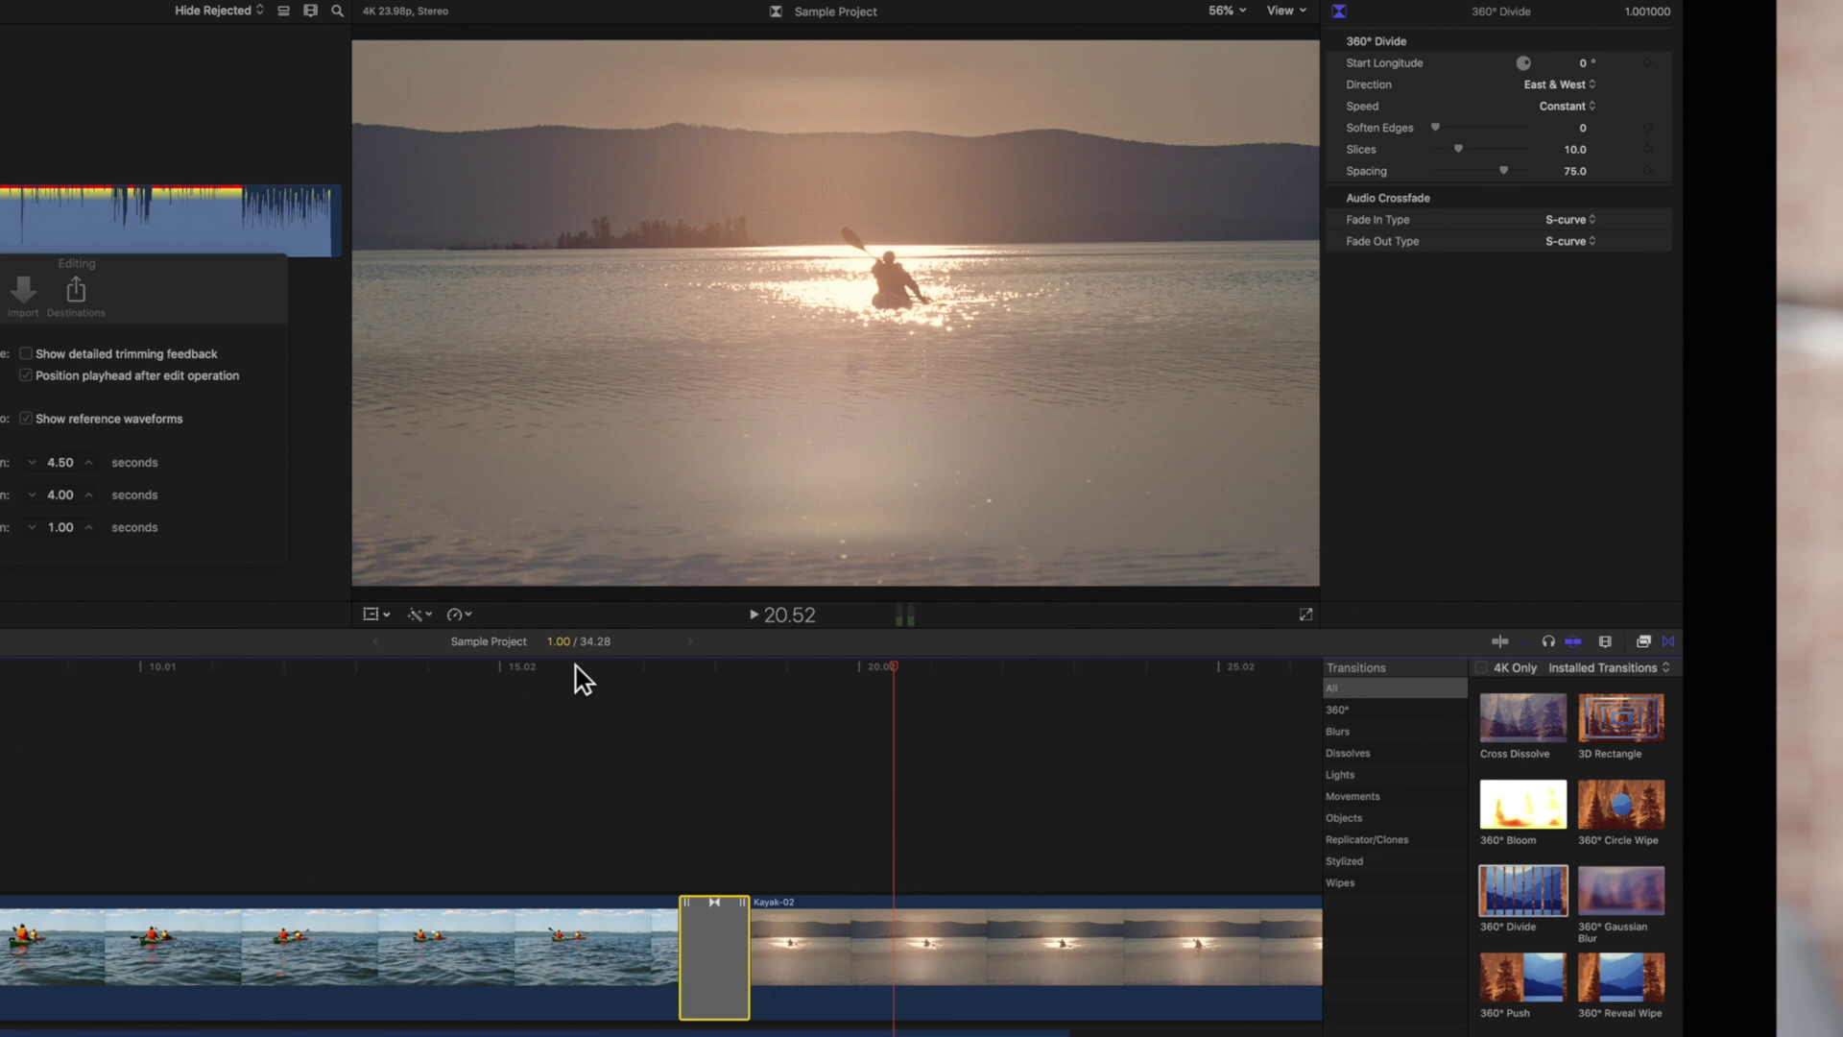
key(super+z)
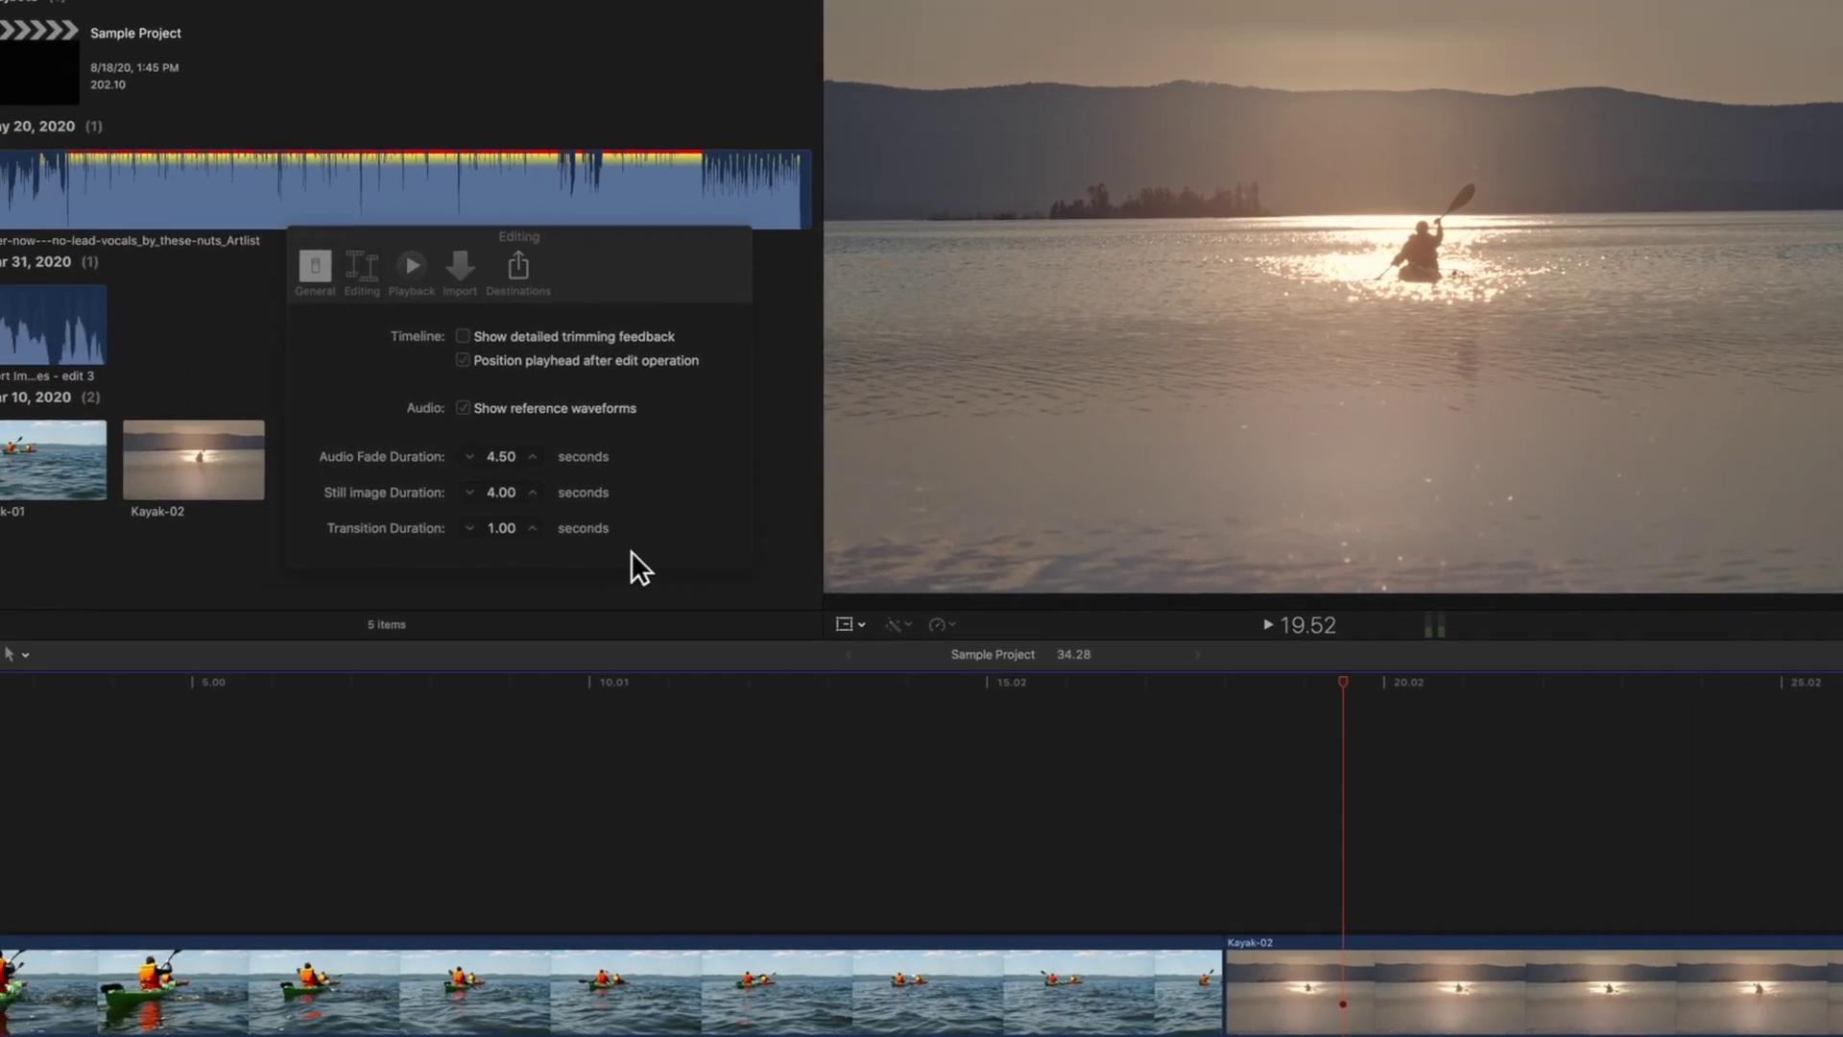
click(601, 527)
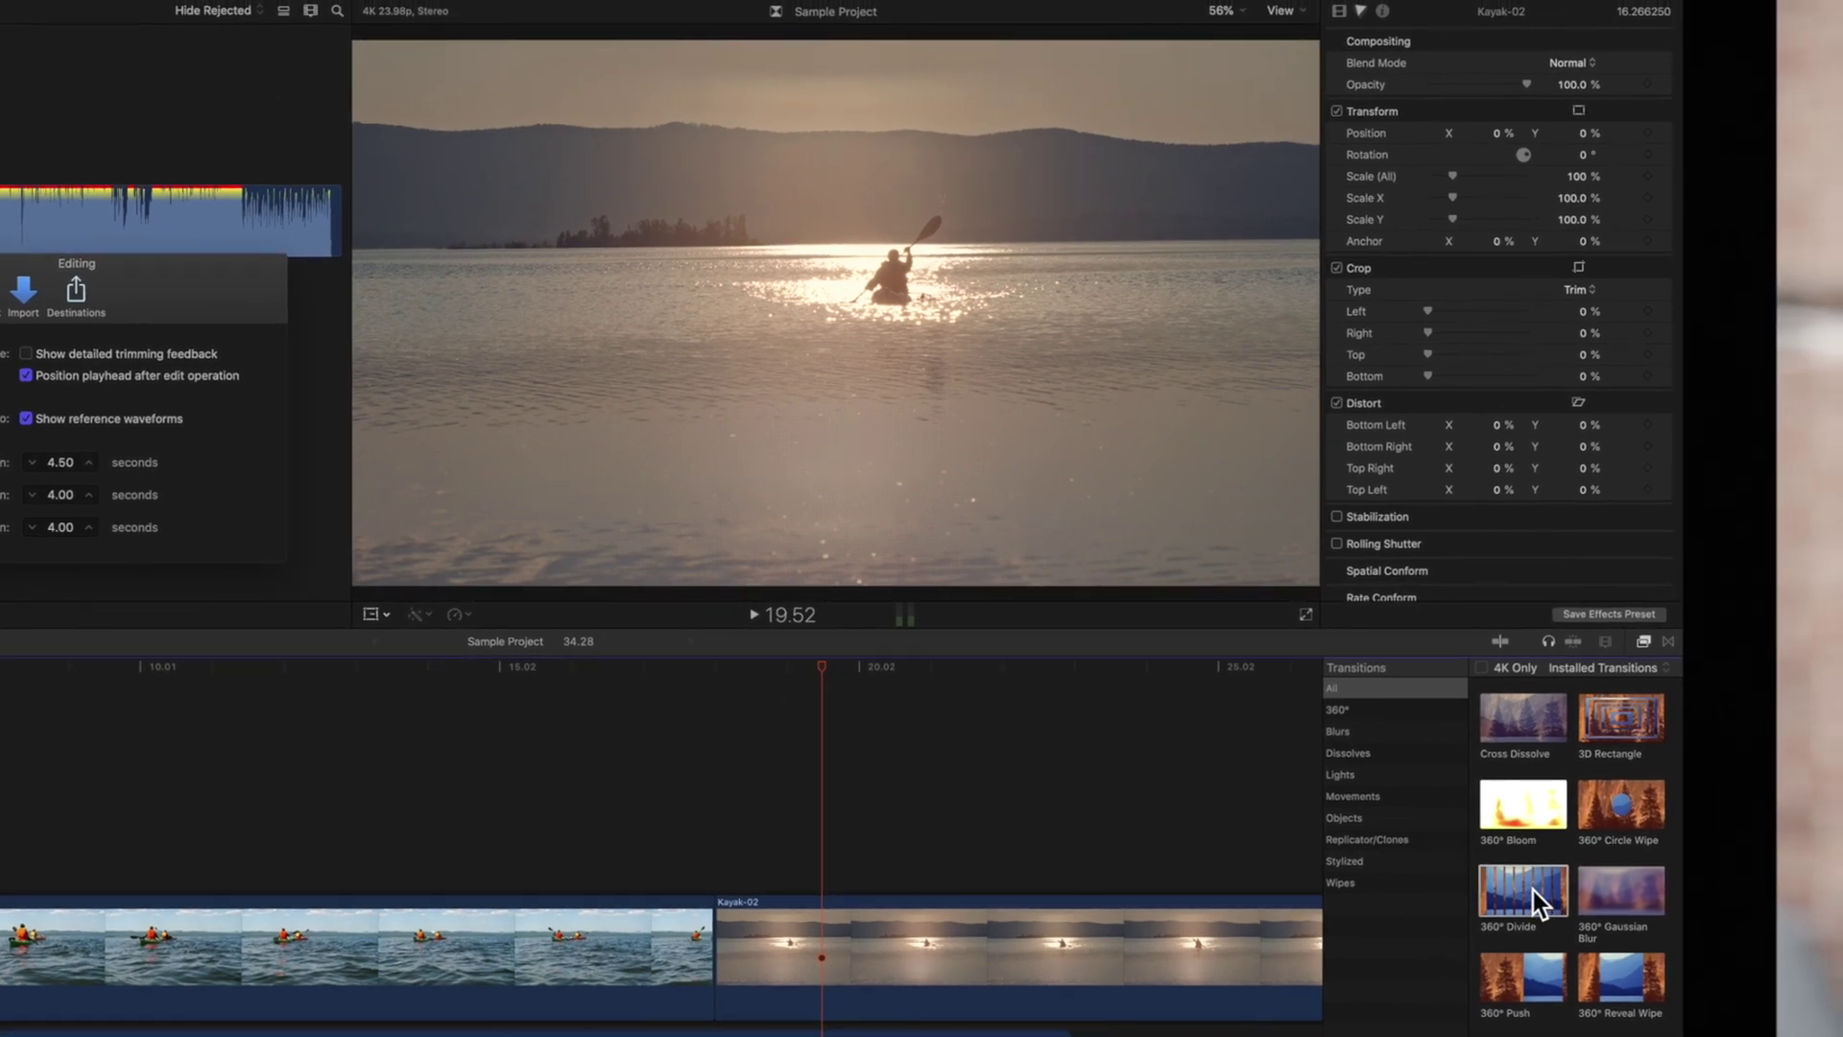
Join Kayak-01 and Kayak-02 with a roughly 2.25-second 360° Divide transition and play it back.
drag(1534, 890, 694, 913)
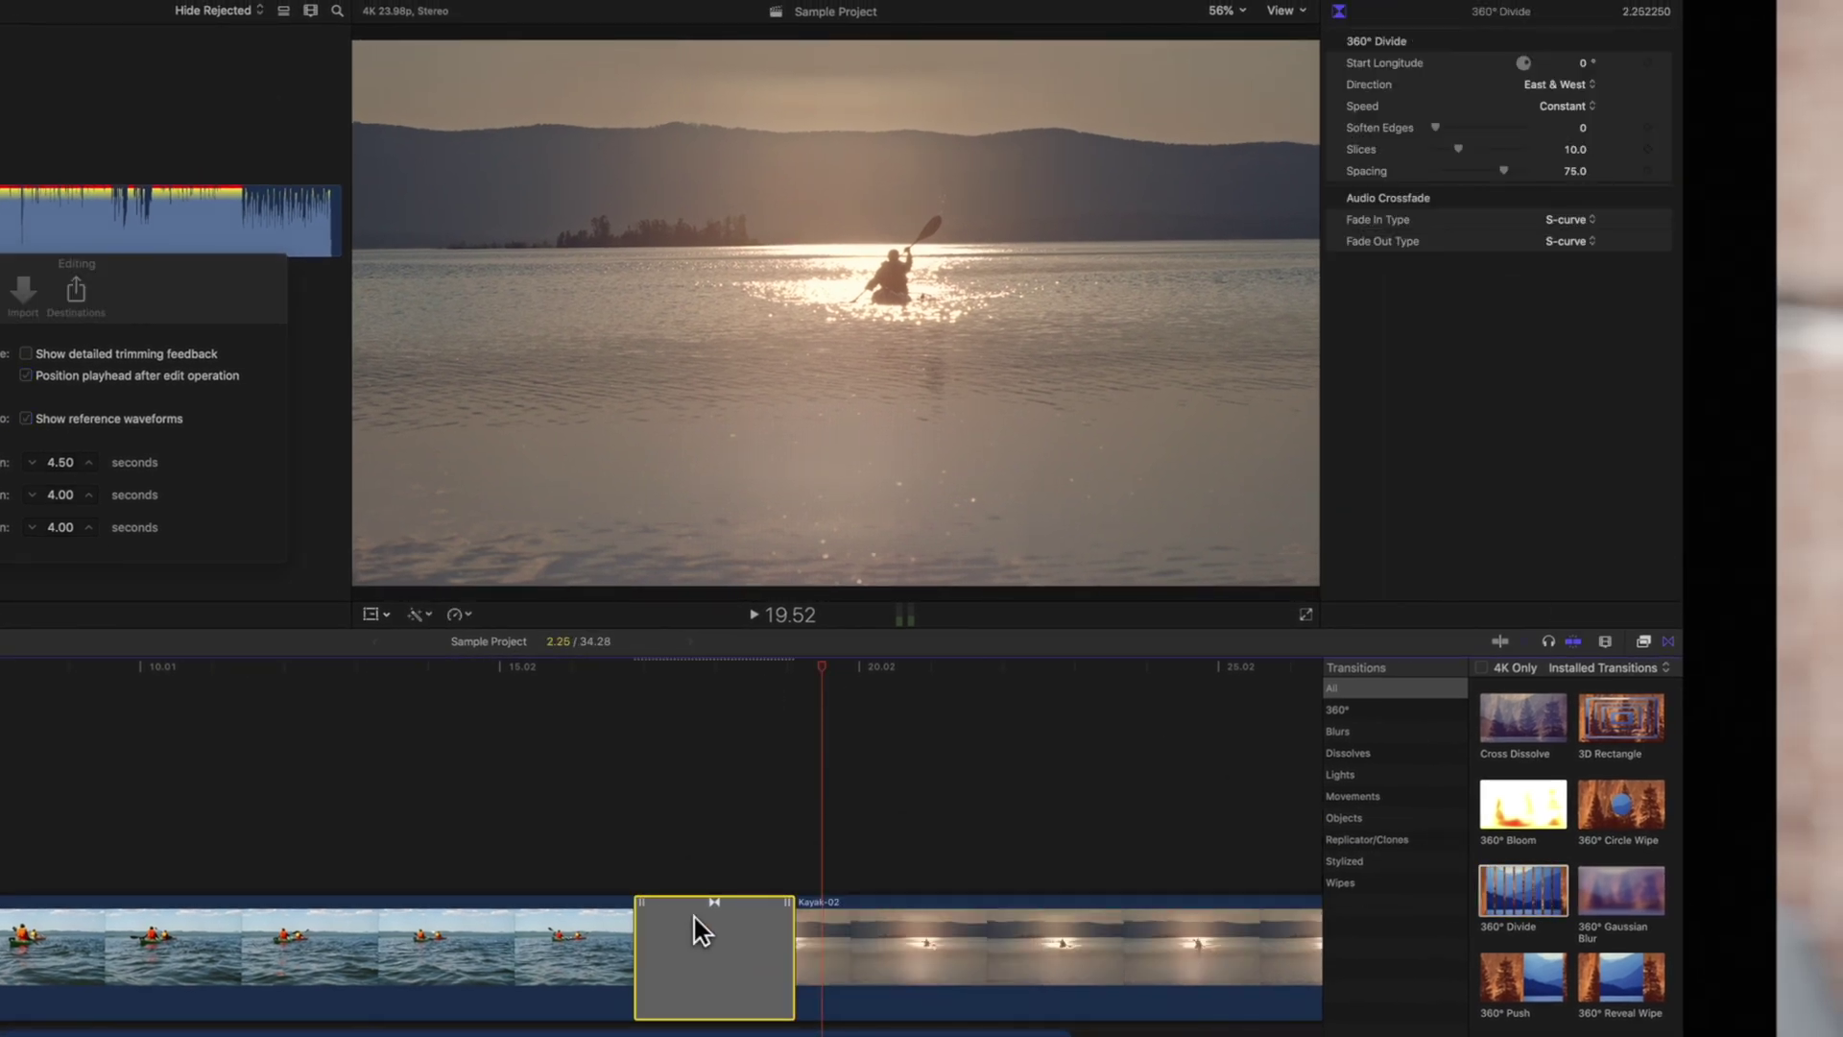
click(395, 659)
key(space)
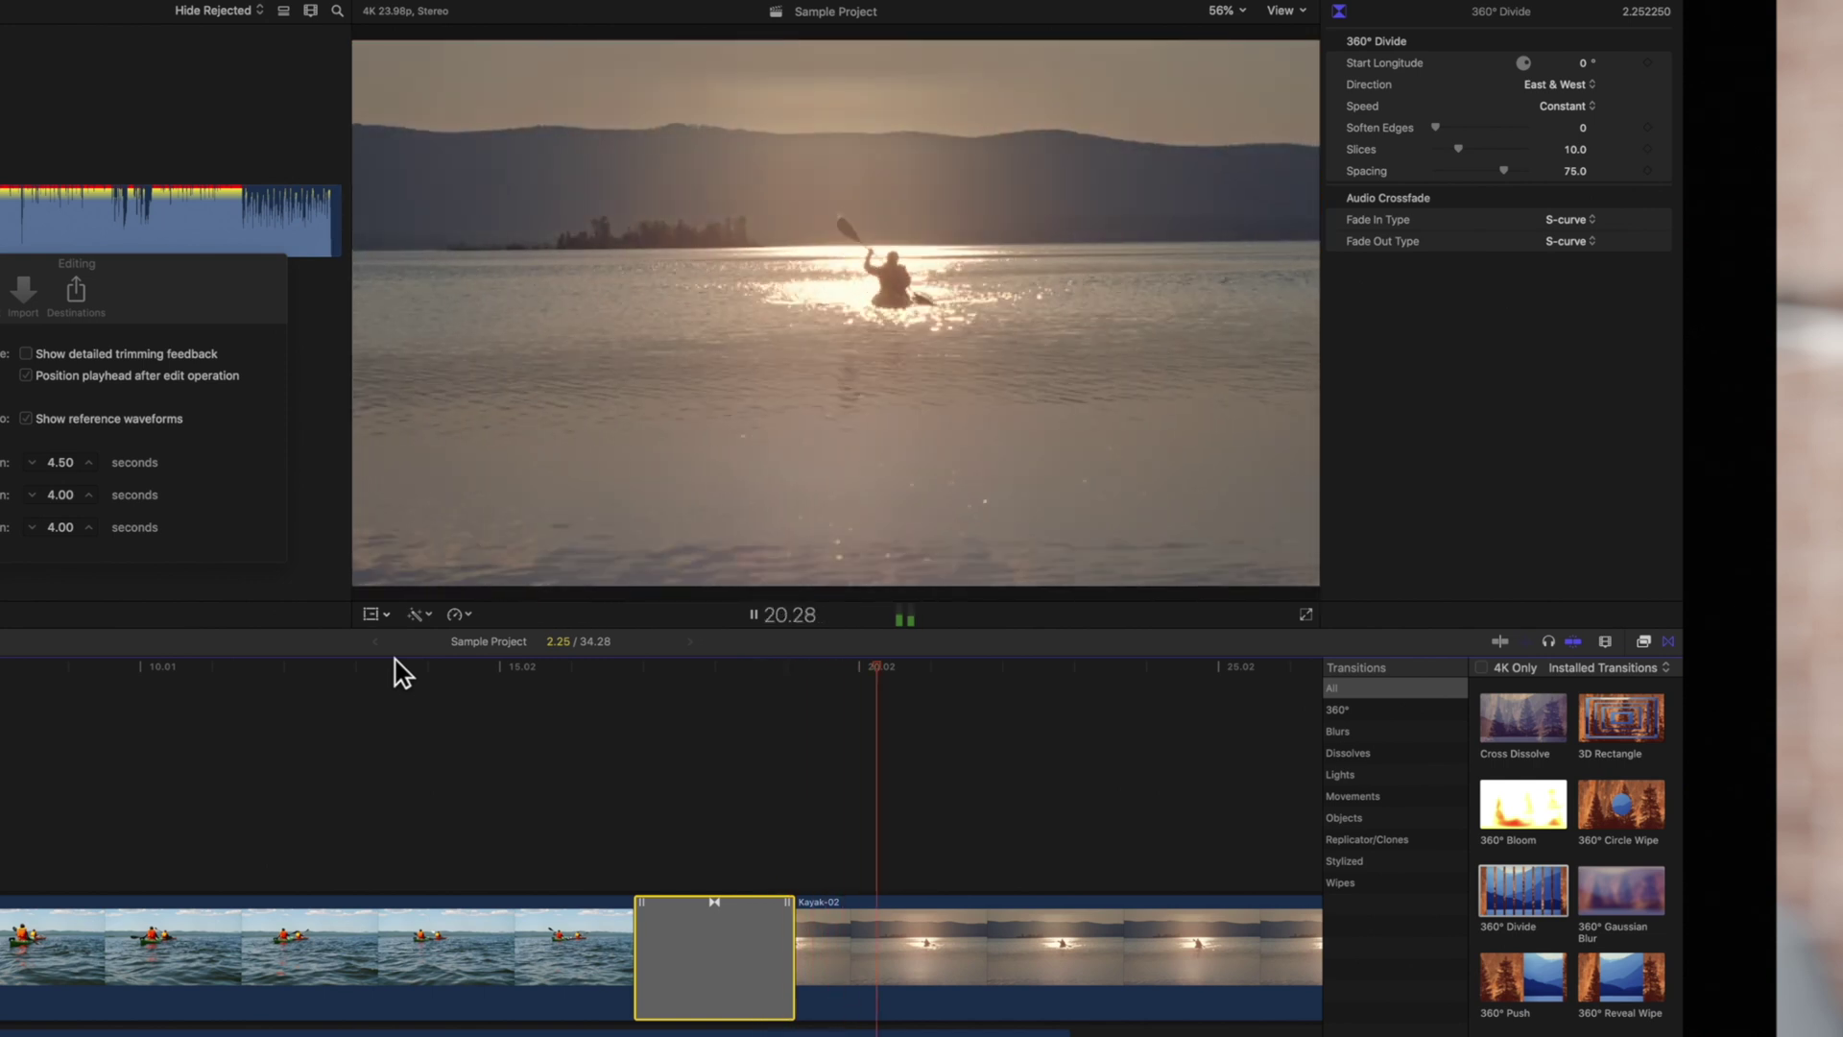
key(space)
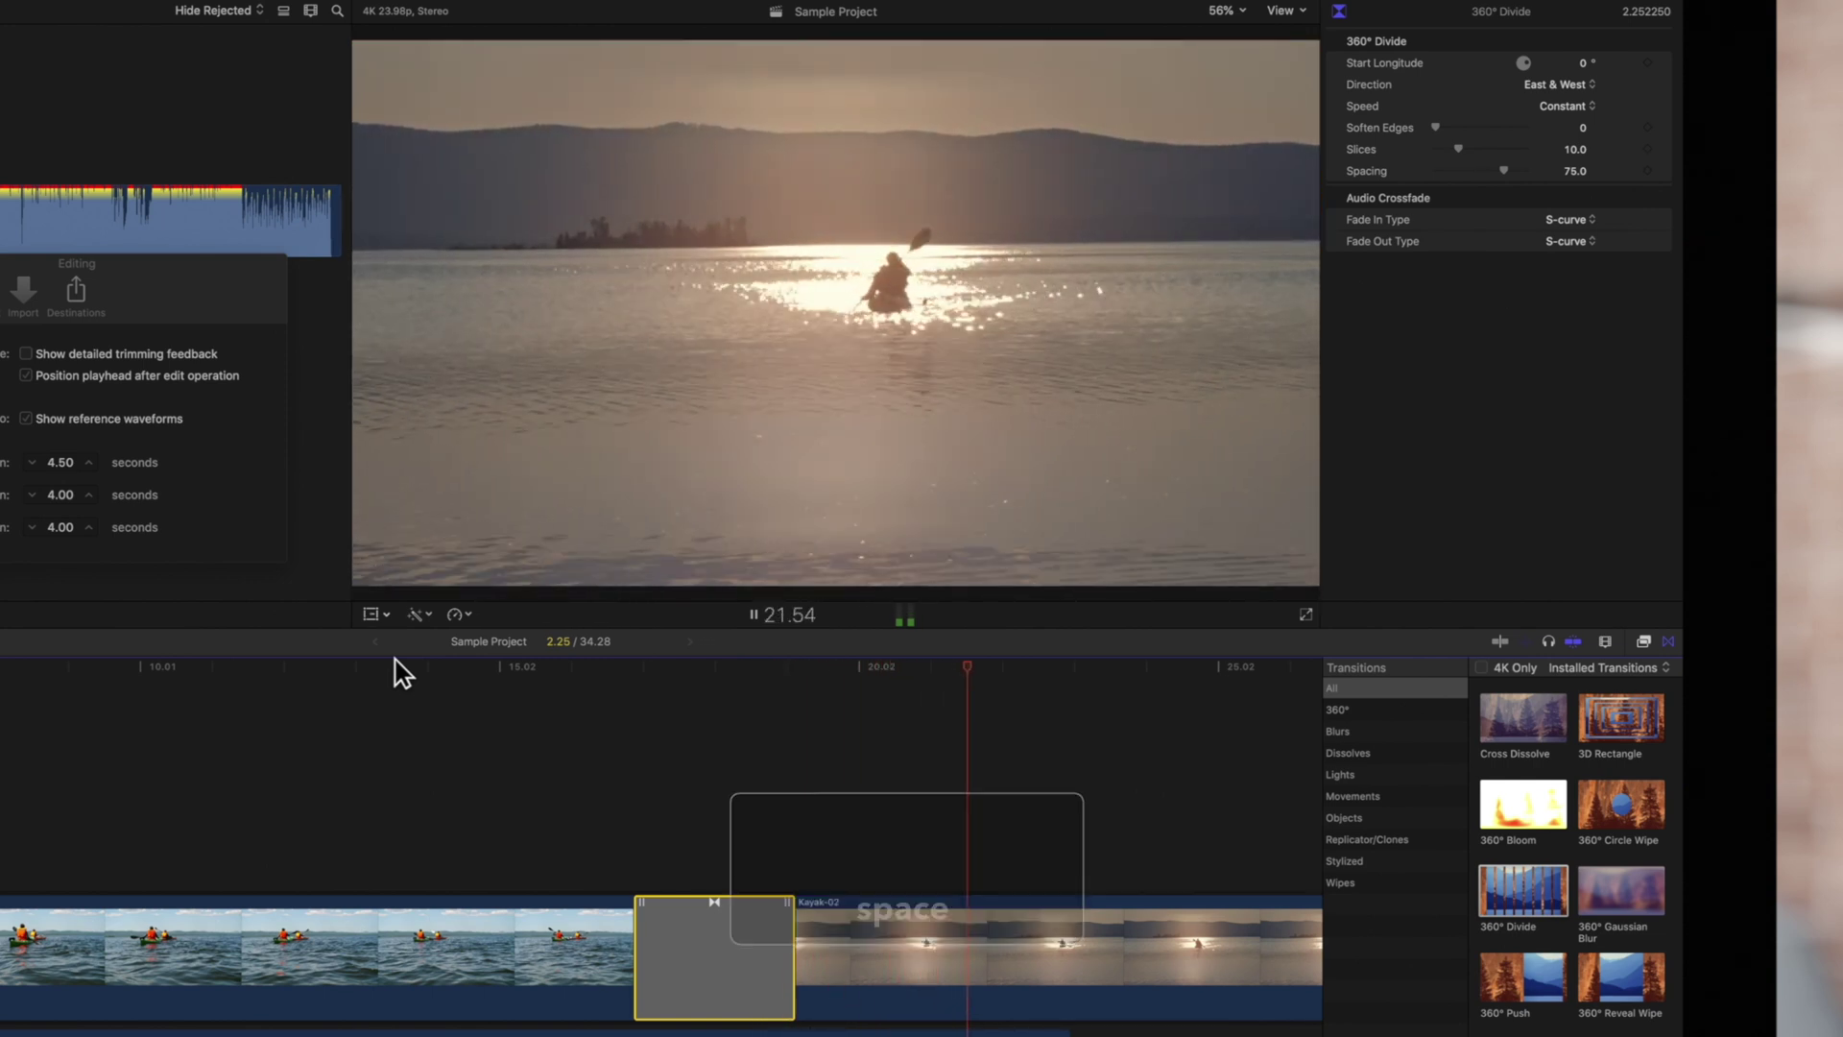